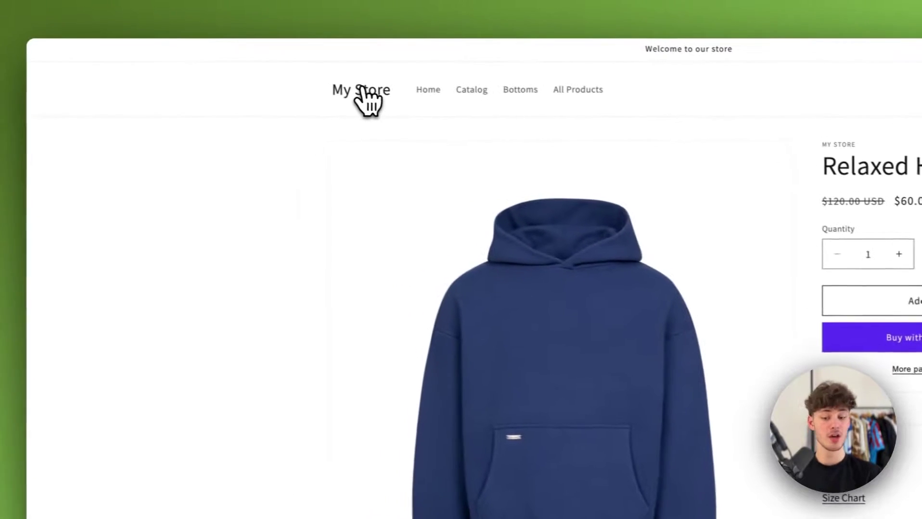
- Open the store's home page and look through it down to the featured products
{"action": "left_click", "coordinate": [375, 94]}
{"action": "scroll", "coordinate": [650, 374], "scroll_direction": "down", "scroll_amount": 3}
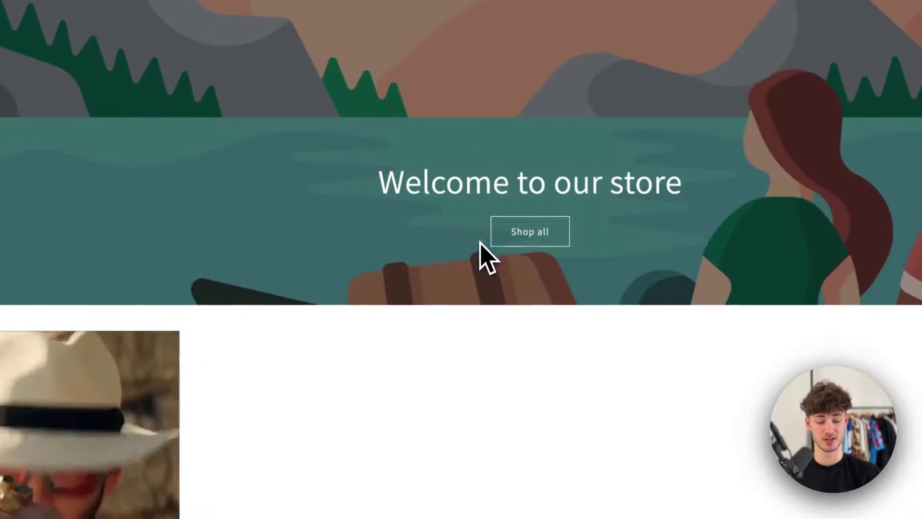
{"action": "scroll", "coordinate": [576, 270], "scroll_direction": "down", "scroll_amount": 5}
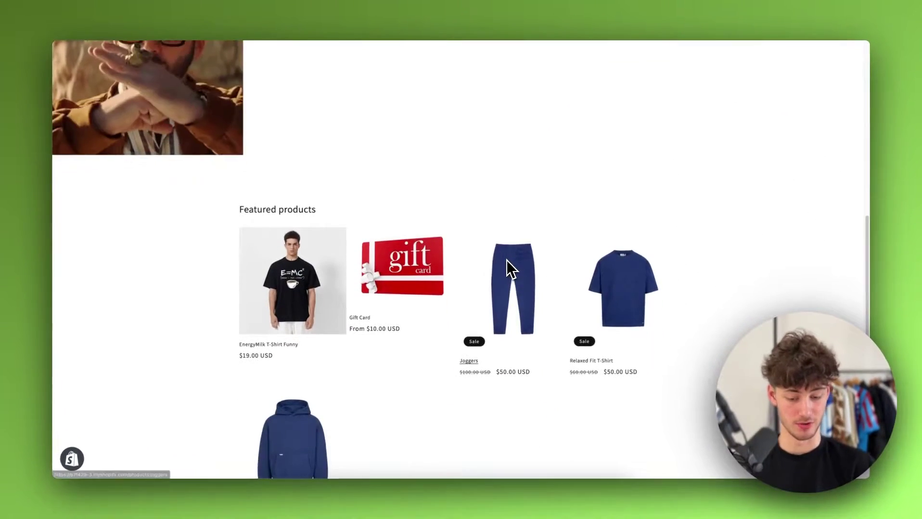
{"action": "scroll", "coordinate": [411, 162], "scroll_direction": "down", "scroll_amount": 2}
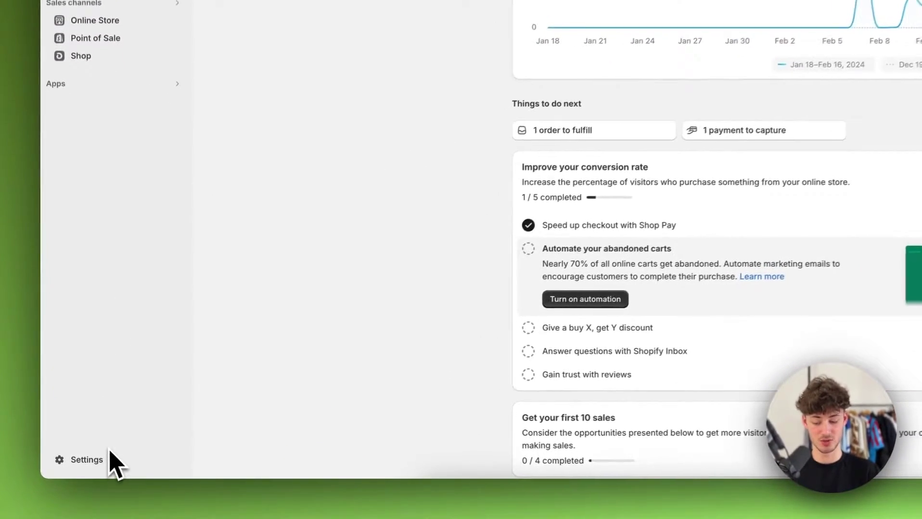
- Open the Shopify App Store from the store's apps and sales channels settings and skim the popular apps
{"action": "left_click", "coordinate": [96, 463]}
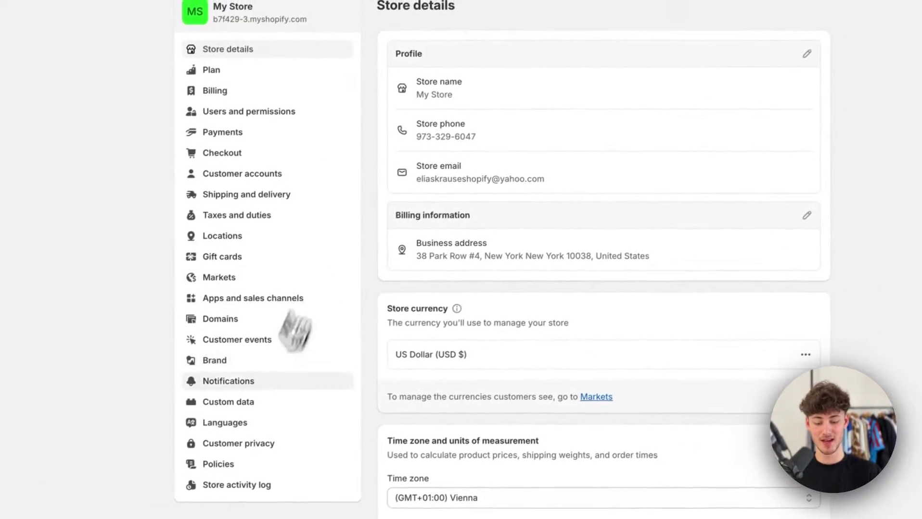
{"action": "left_click", "coordinate": [268, 301]}
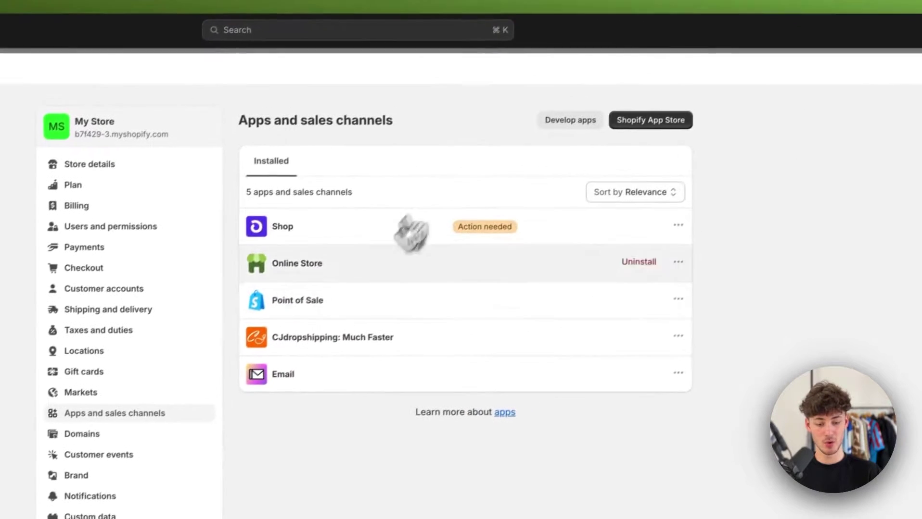
{"action": "left_click", "coordinate": [666, 126]}
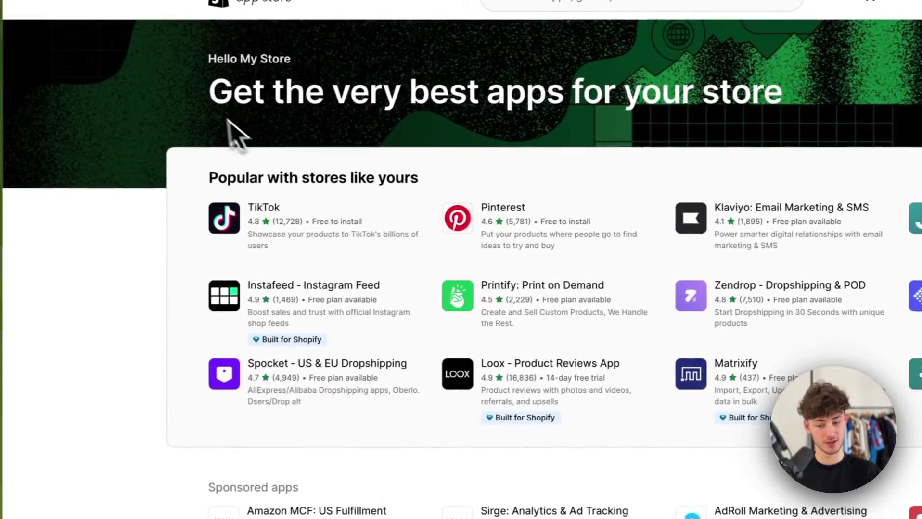
{"action": "left_click_drag", "start_coordinate": [177, 140], "coordinate": [803, 154]}
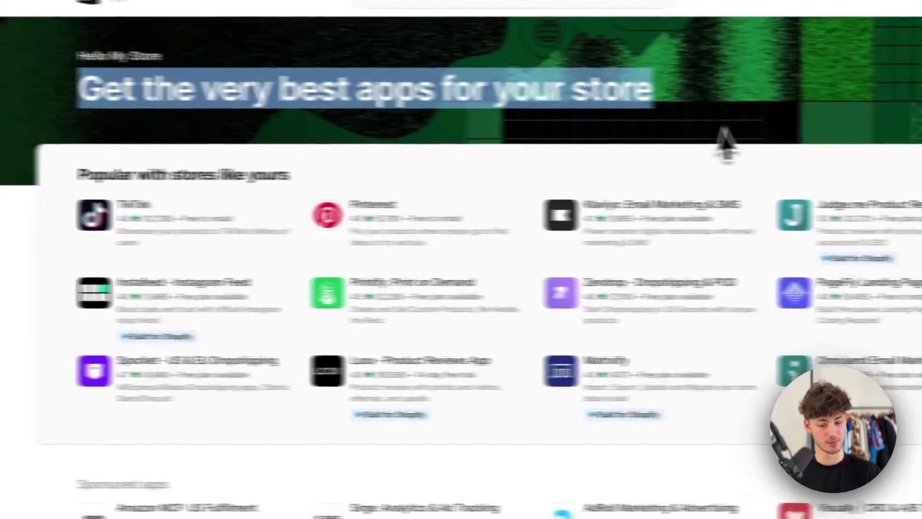
{"action": "scroll", "coordinate": [806, 156], "scroll_direction": "down", "scroll_amount": 2}
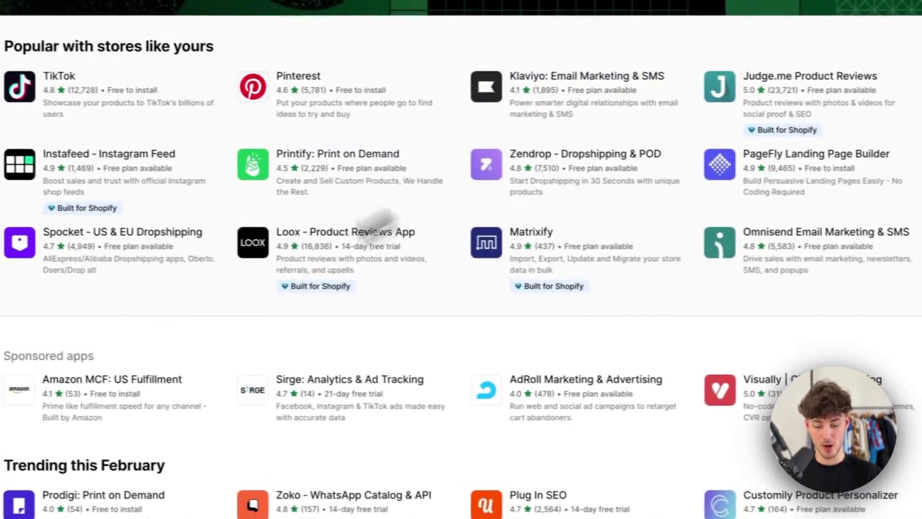
{"action": "scroll", "coordinate": [448, 329], "scroll_direction": "up", "scroll_amount": 5}
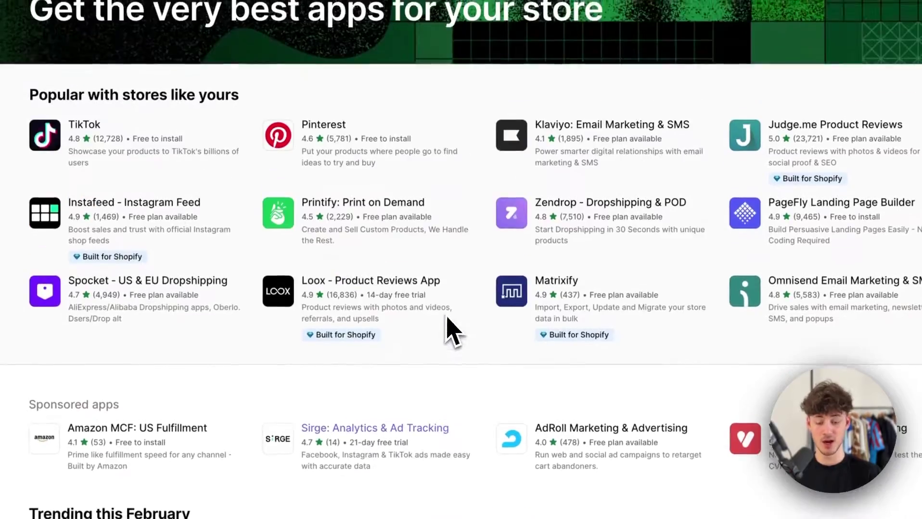
- Search the app store for "Trust Badges" and look through the results
{"action": "left_click", "coordinate": [364, 53]}
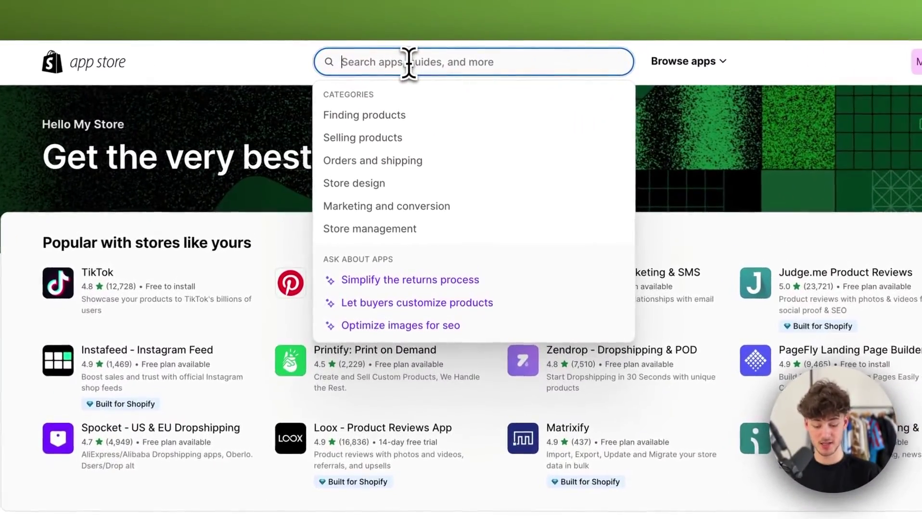
{"action": "type", "text": "Trus"}
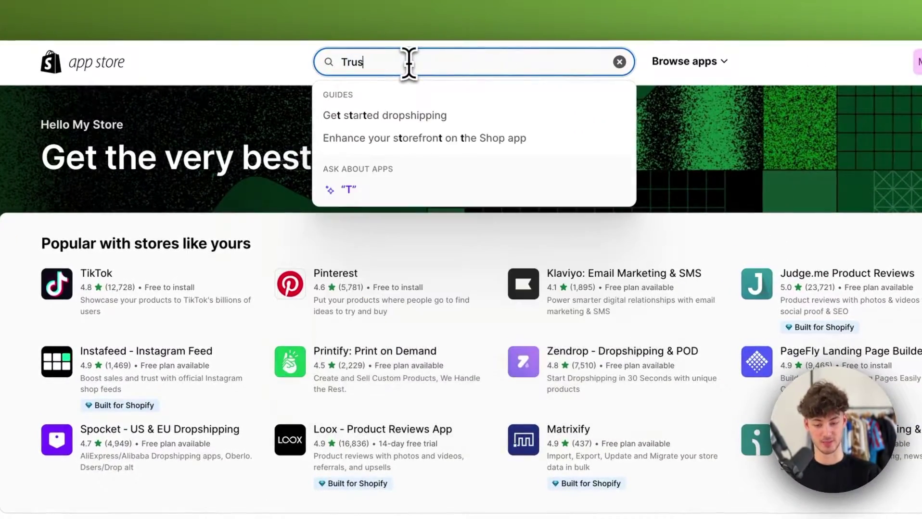
{"action": "type", "text": "t Badges"}
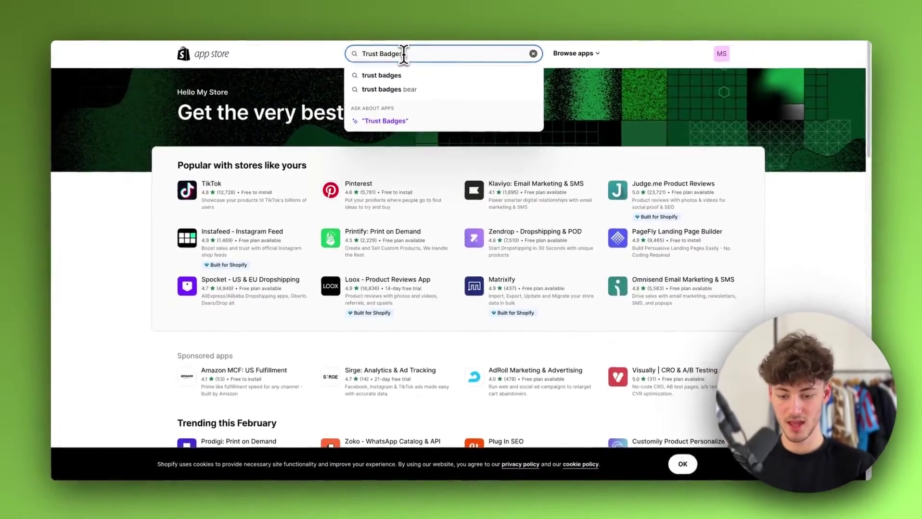
{"action": "key", "text": "Return"}
{"action": "scroll", "coordinate": [336, 153], "scroll_direction": "down", "scroll_amount": 2}
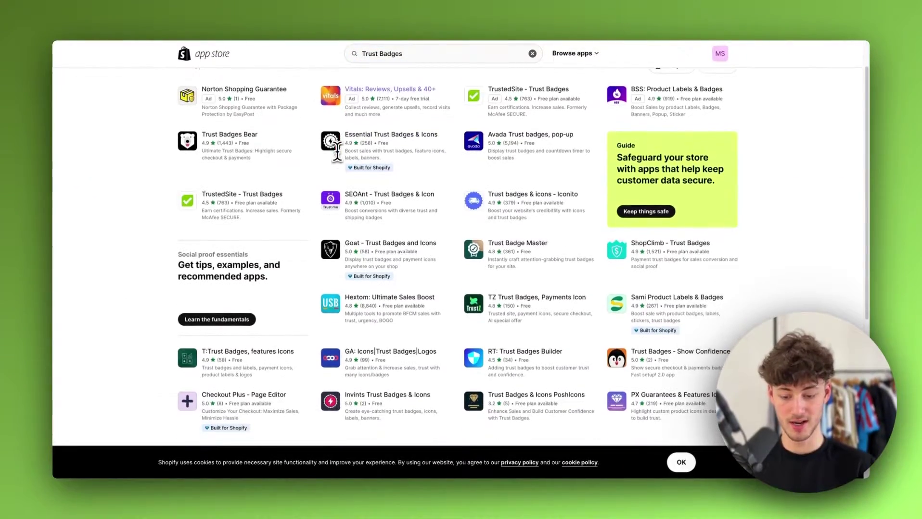
{"action": "scroll", "coordinate": [384, 264], "scroll_direction": "down", "scroll_amount": 3}
{"action": "scroll", "coordinate": [384, 264], "scroll_direction": "up", "scroll_amount": 5}
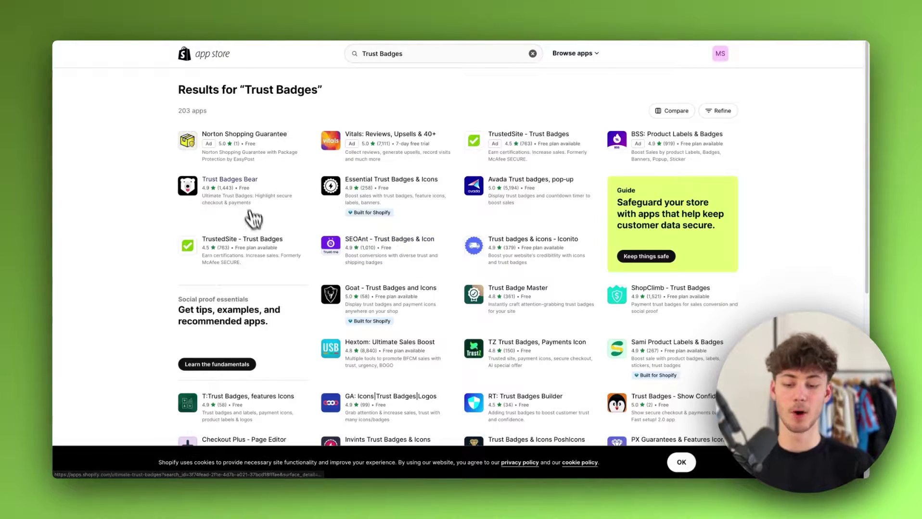
- Install the Trust Badges Bear app from the results, reviewing and approving its access to personal and store data
{"action": "left_click", "coordinate": [236, 184]}
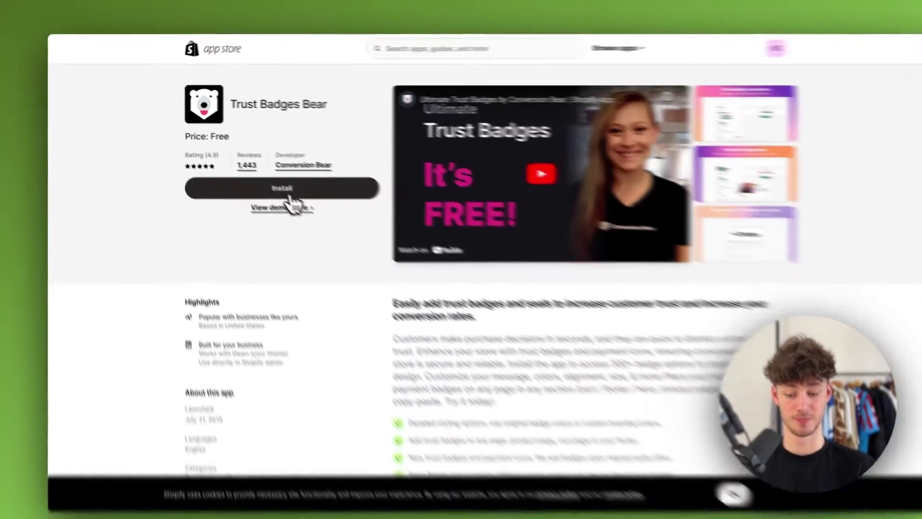
{"action": "left_click", "coordinate": [272, 185]}
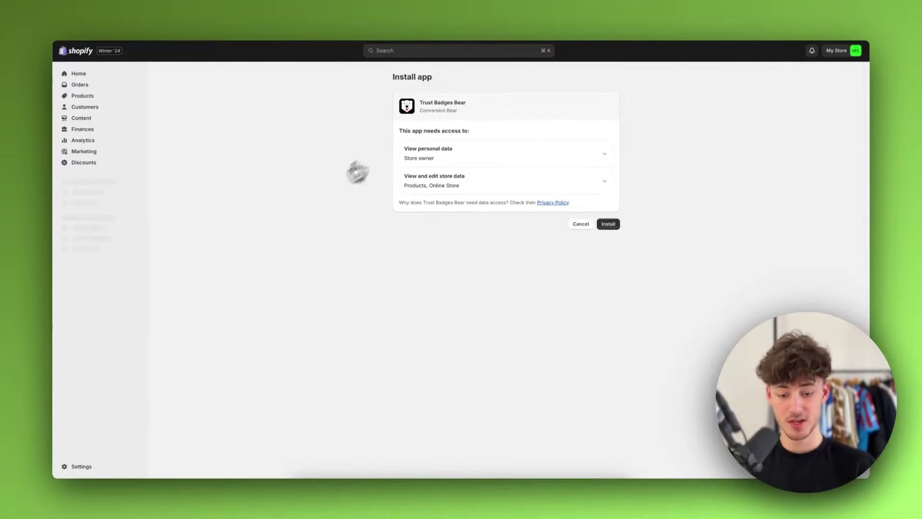
{"action": "left_click_drag", "start_coordinate": [349, 100], "coordinate": [477, 111]}
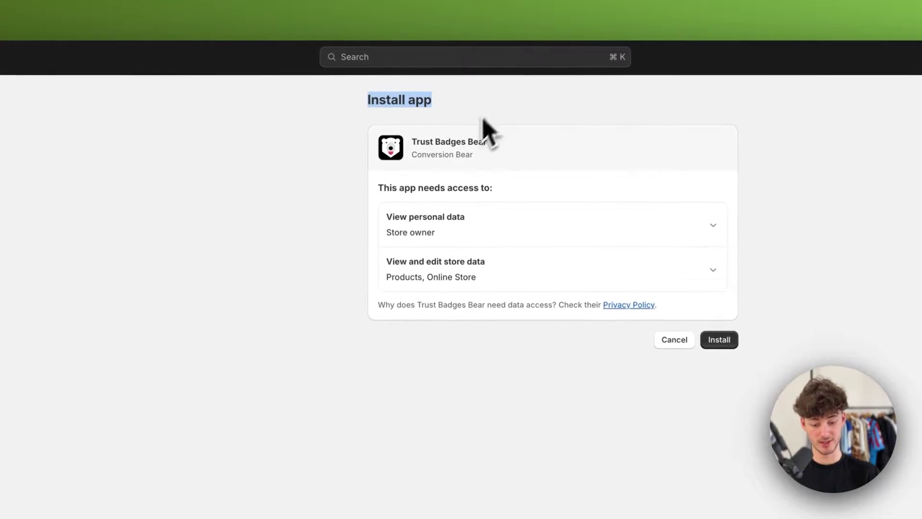
{"action": "left_click", "coordinate": [384, 169]}
{"action": "left_click", "coordinate": [507, 204]}
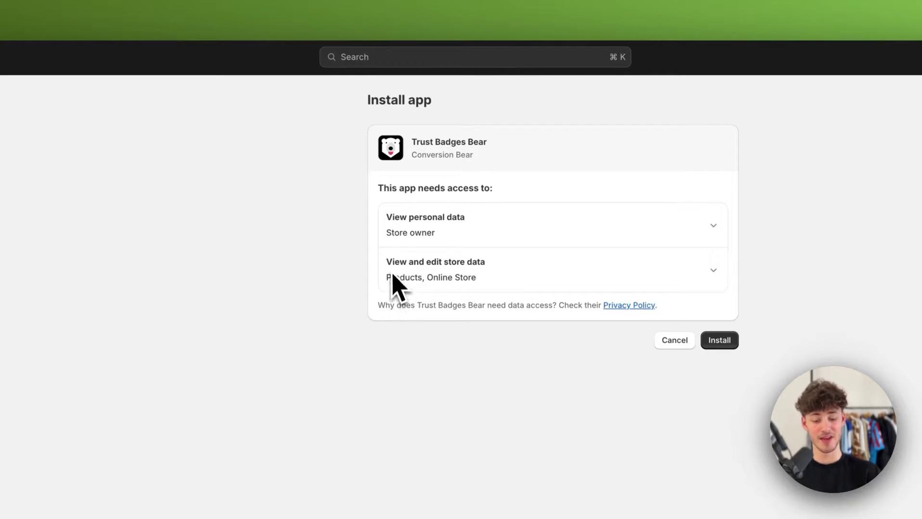
{"action": "left_click_drag", "start_coordinate": [387, 263], "coordinate": [492, 267]}
{"action": "left_click", "coordinate": [494, 270]}
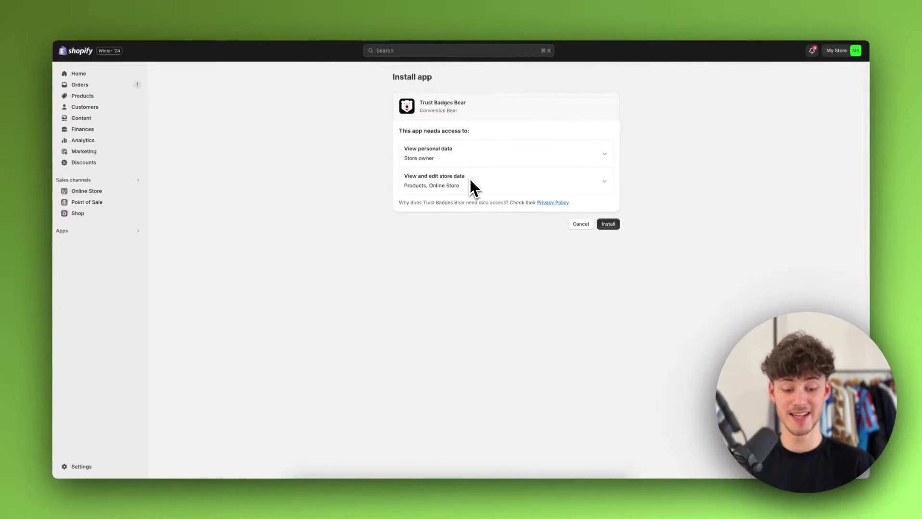
{"action": "left_click", "coordinate": [608, 225]}
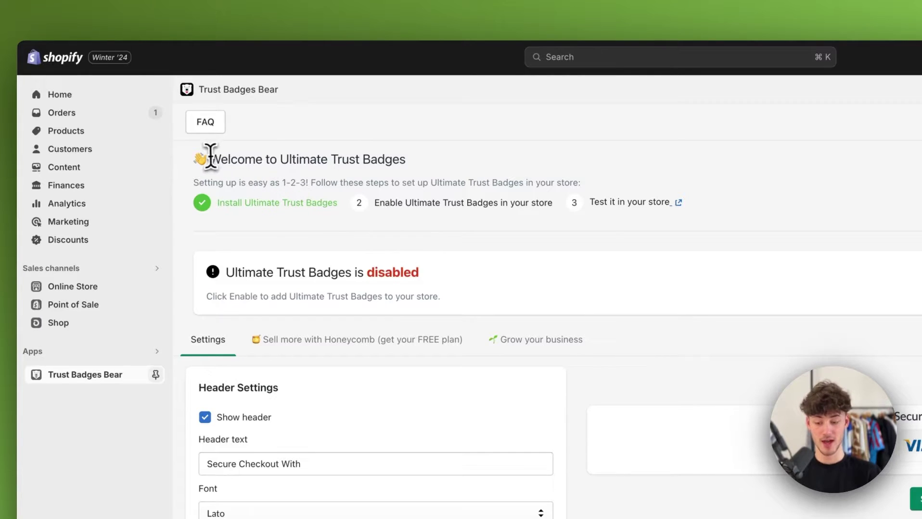
- Review the app's setup steps and enable Ultimate Trust Badges in the store
{"action": "left_click_drag", "start_coordinate": [209, 159], "coordinate": [420, 162]}
{"action": "left_click", "coordinate": [418, 162]}
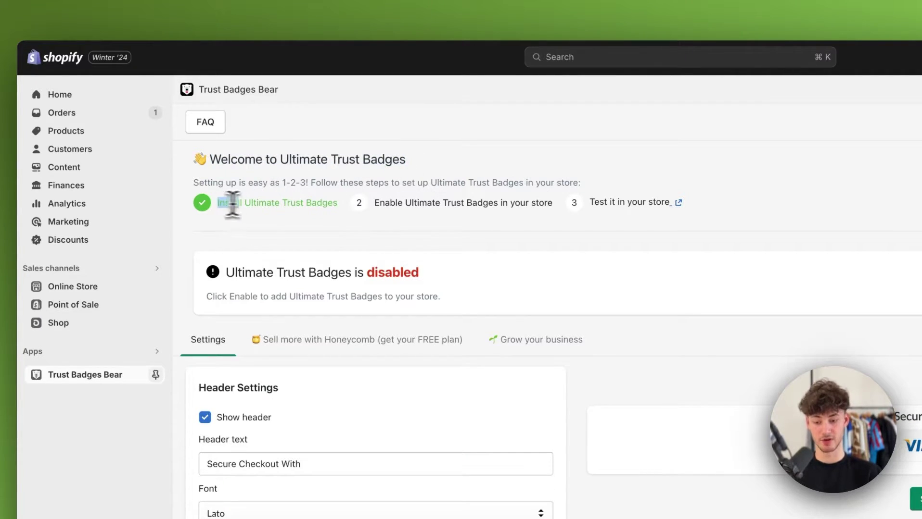
{"action": "left_click_drag", "start_coordinate": [232, 202], "coordinate": [325, 204]}
{"action": "left_click", "coordinate": [409, 255]}
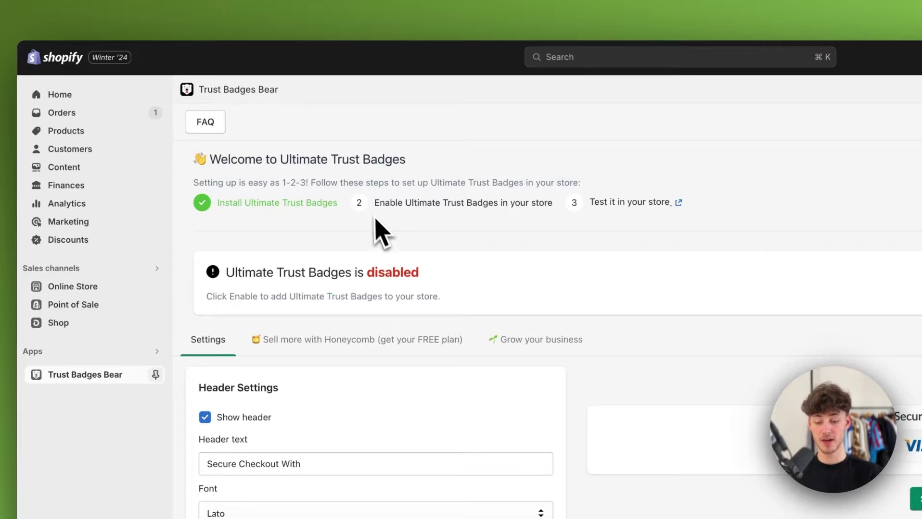
{"action": "left_click_drag", "start_coordinate": [374, 202], "coordinate": [540, 202]}
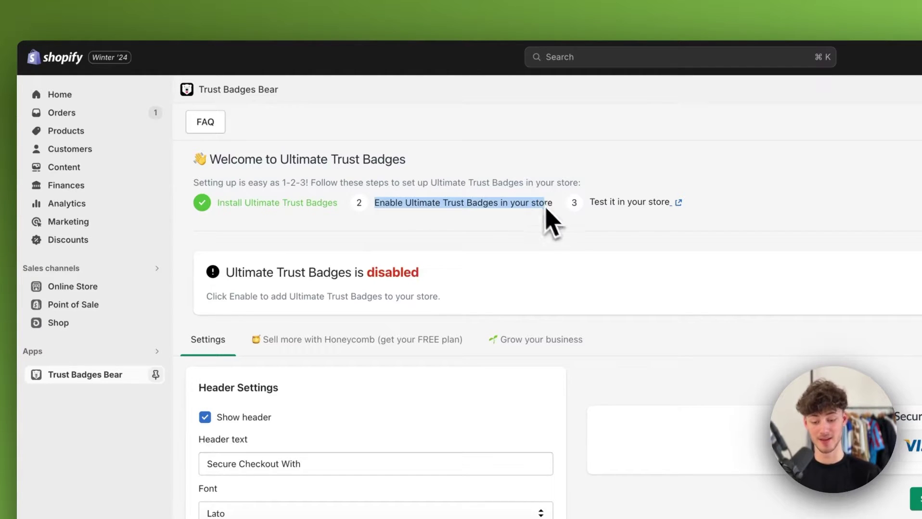
{"action": "left_click", "coordinate": [561, 219]}
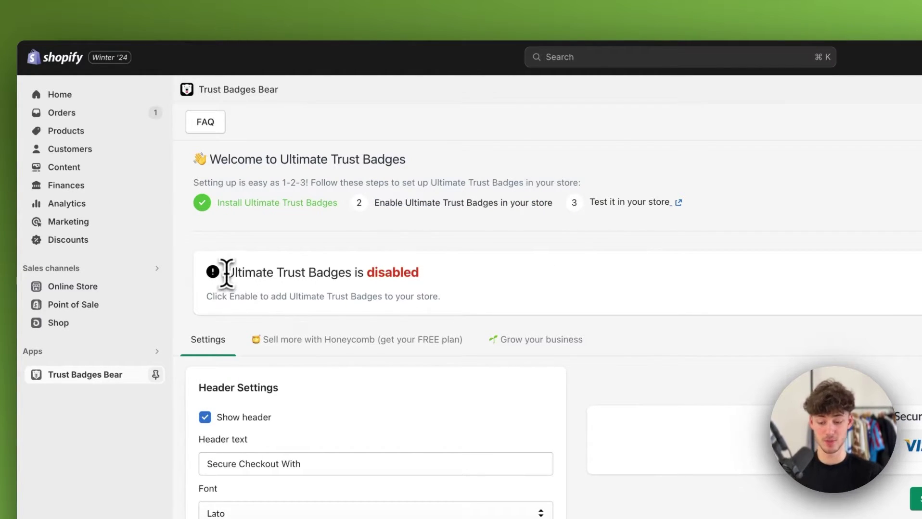
{"action": "left_click_drag", "start_coordinate": [227, 273], "coordinate": [462, 294]}
{"action": "left_click", "coordinate": [476, 286]}
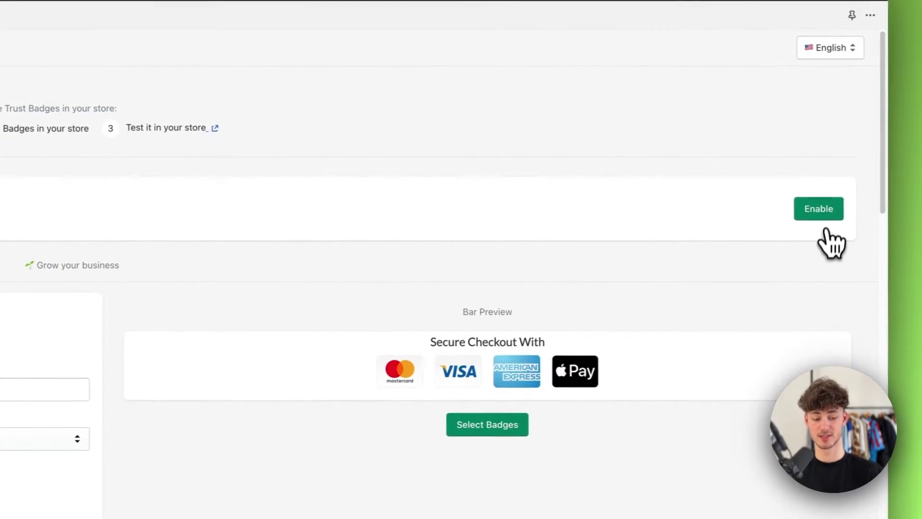
{"action": "left_click", "coordinate": [817, 212]}
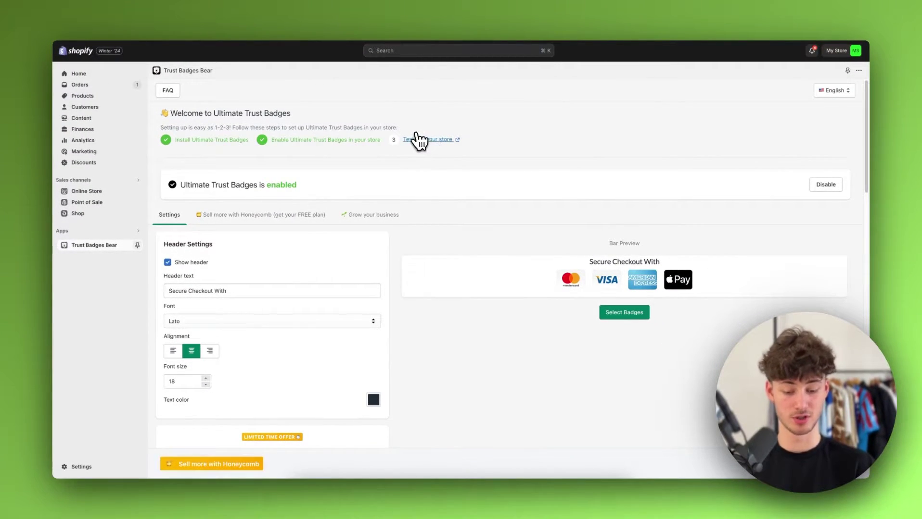
- Hide the trust badge header in Header Settings and show it again, leaving the header text as it is
{"action": "scroll", "coordinate": [393, 259], "scroll_direction": "down", "scroll_amount": 3}
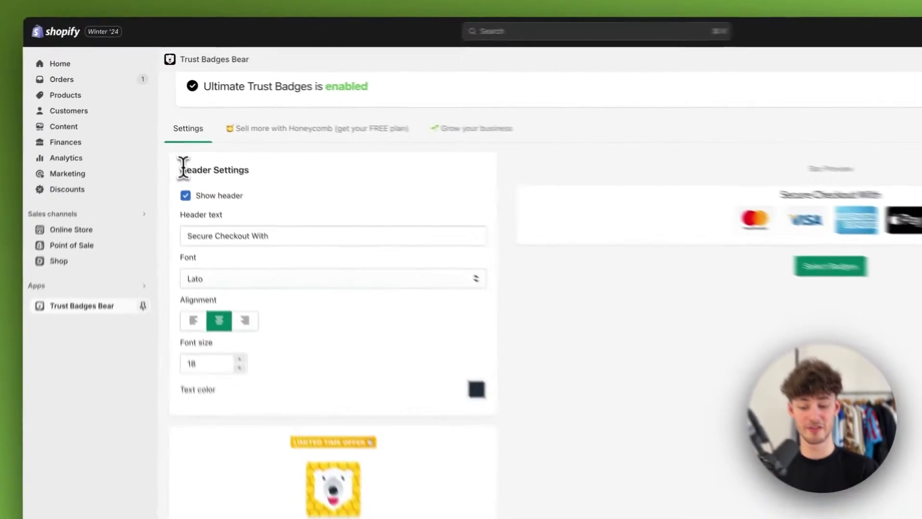
{"action": "left_click_drag", "start_coordinate": [164, 149], "coordinate": [228, 151]}
{"action": "left_click", "coordinate": [228, 151]}
{"action": "left_click", "coordinate": [195, 211]}
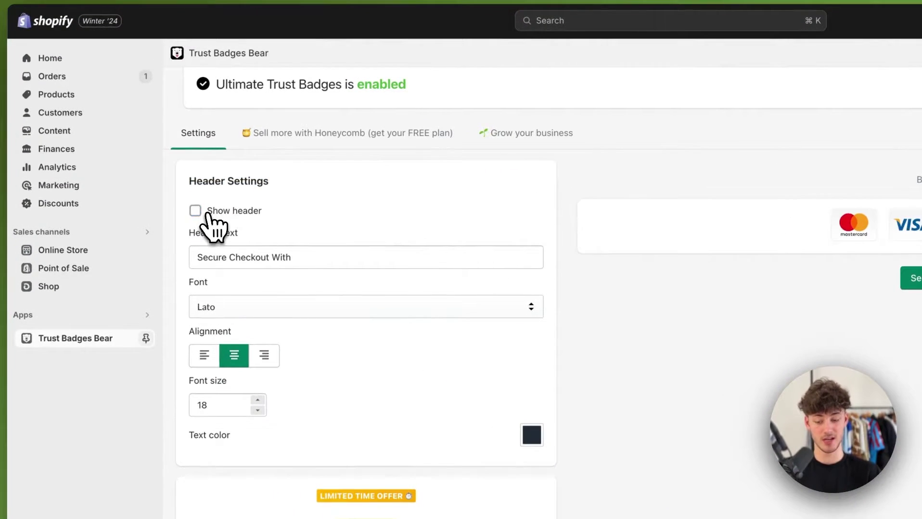
{"action": "double_click", "coordinate": [209, 215]}
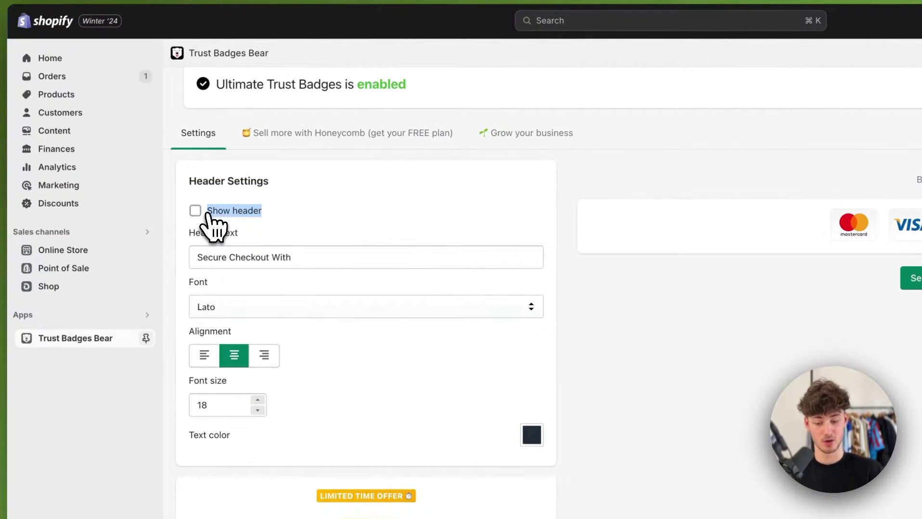
{"action": "left_click", "coordinate": [208, 215]}
{"action": "double_click", "coordinate": [235, 239]}
{"action": "left_click", "coordinate": [236, 241]}
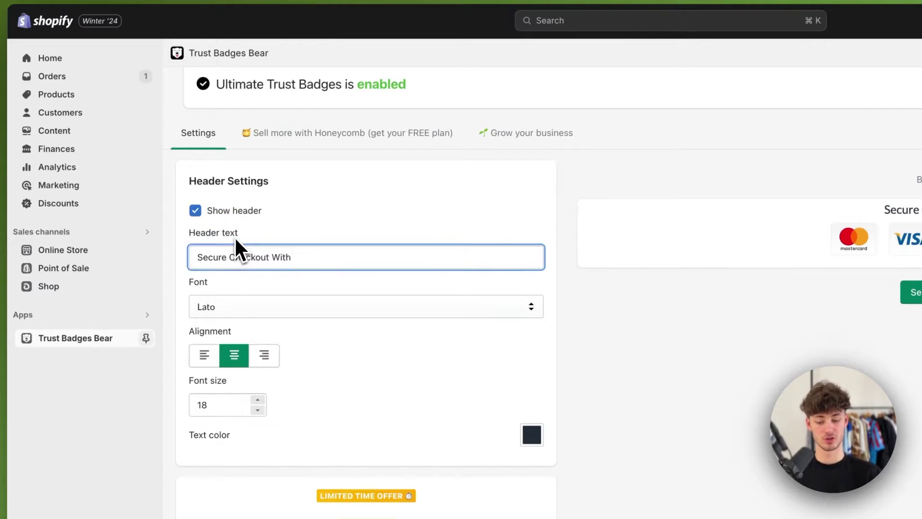
{"action": "left_click", "coordinate": [230, 240]}
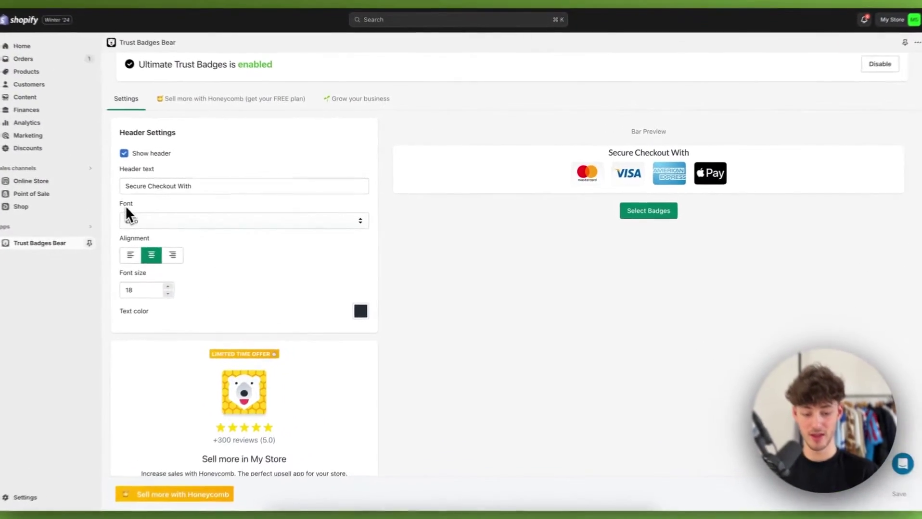
- Try the Asap font for the badge header and return it to Lato
{"action": "left_click", "coordinate": [192, 226]}
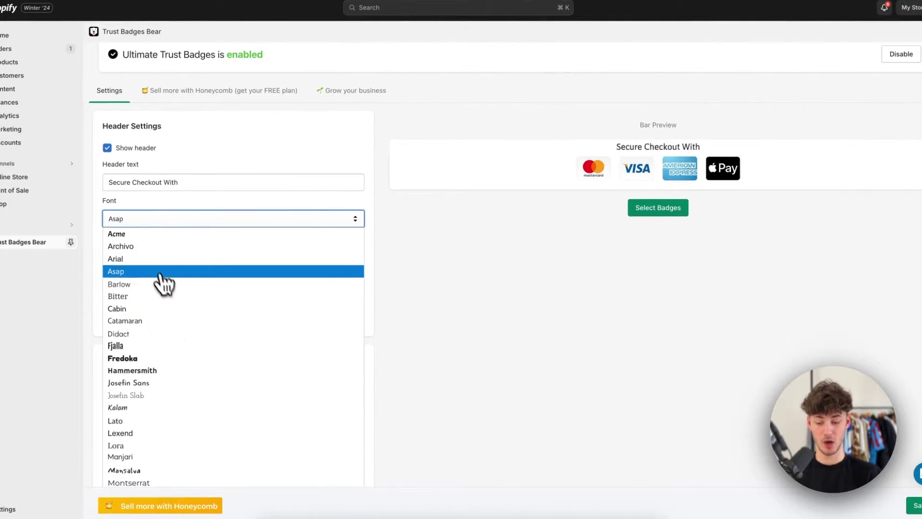
{"action": "left_click", "coordinate": [240, 421]}
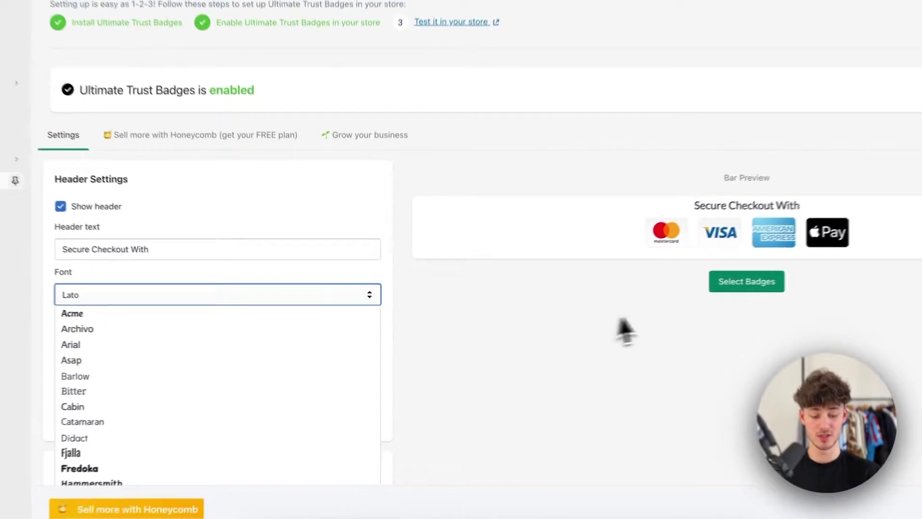
{"action": "left_click", "coordinate": [626, 332]}
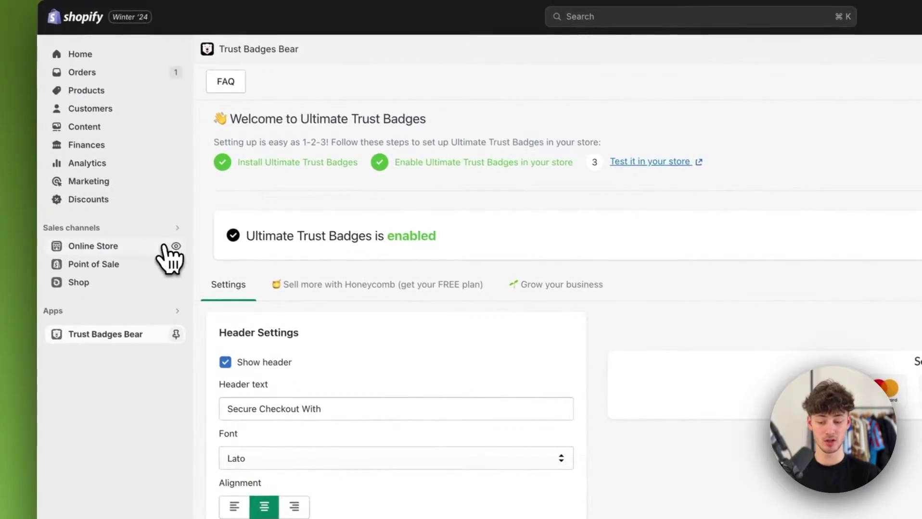
- Check the heading and body fonts in the typography settings of the current Dawn theme
{"action": "left_click", "coordinate": [163, 246]}
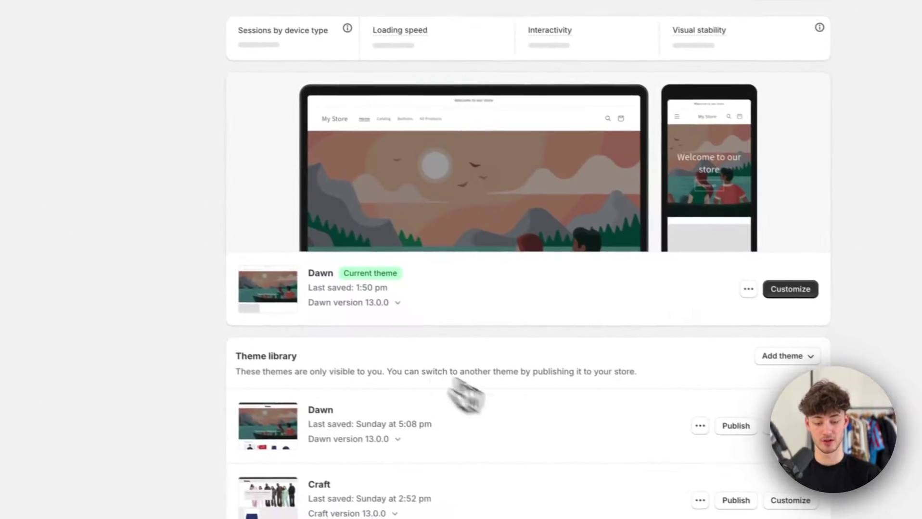
{"action": "left_click", "coordinate": [736, 296]}
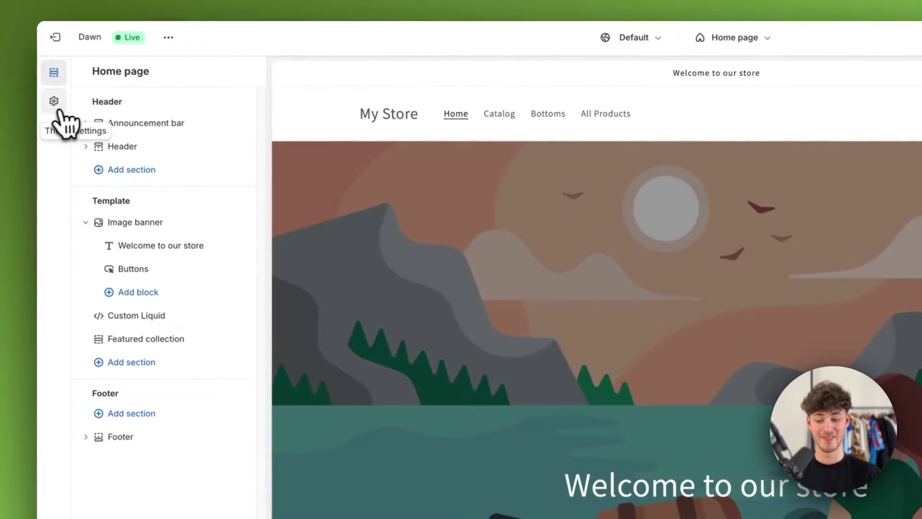
{"action": "left_click", "coordinate": [59, 110]}
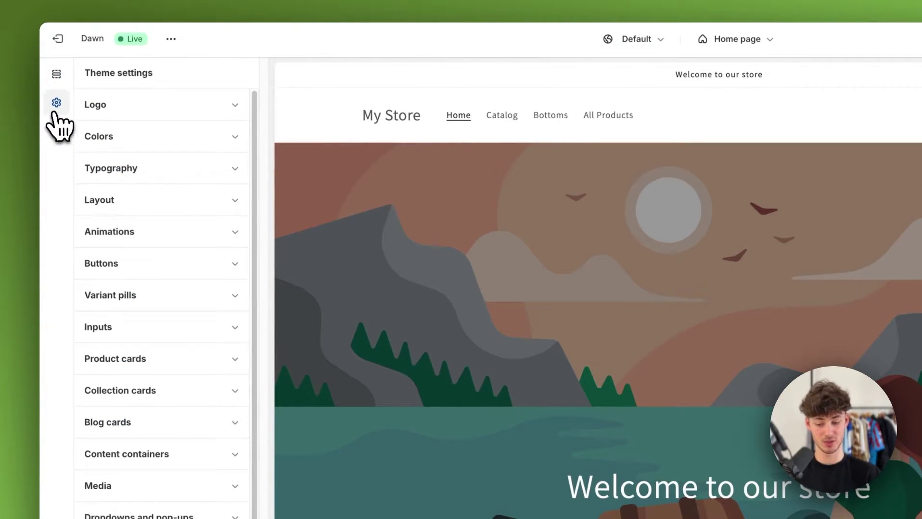
{"action": "left_click", "coordinate": [164, 174]}
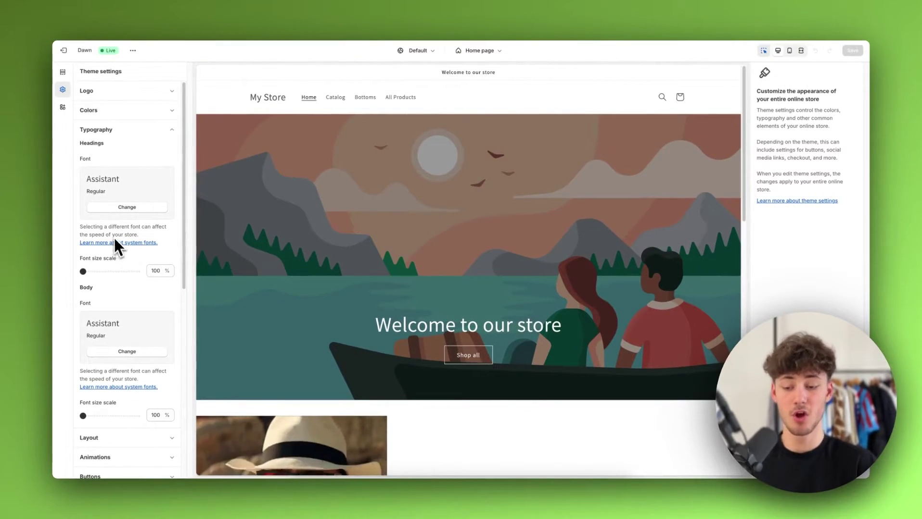
- Leave the theme editor, return to the Trust Badges Bear app and set the header font to Archivo
{"action": "left_click", "coordinate": [65, 58]}
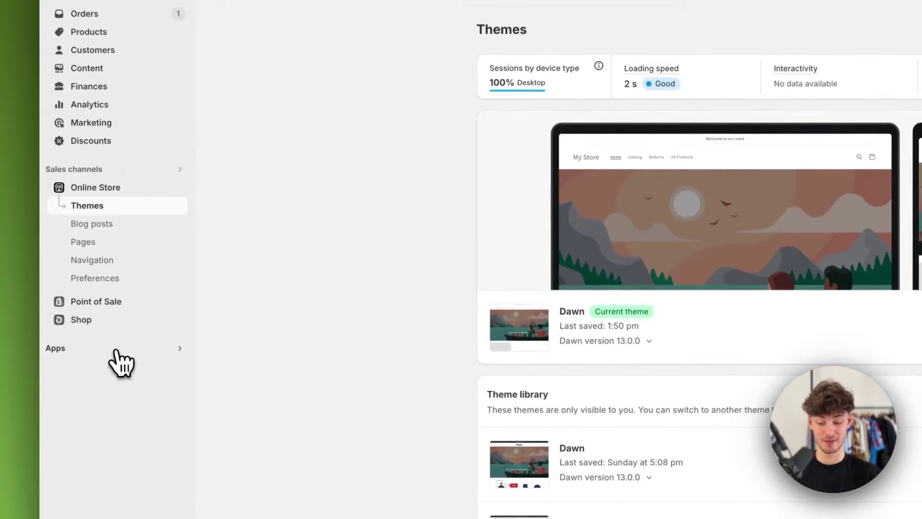
{"action": "left_click", "coordinate": [113, 358]}
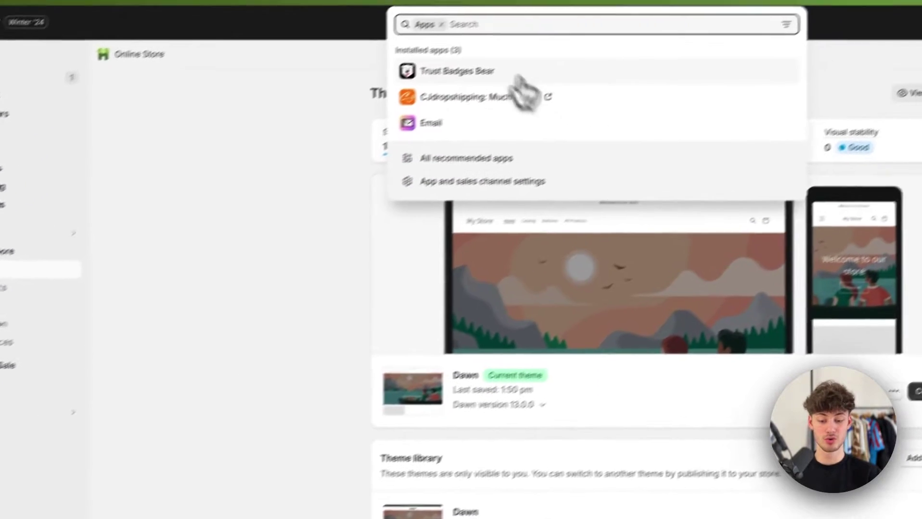
{"action": "left_click", "coordinate": [517, 77]}
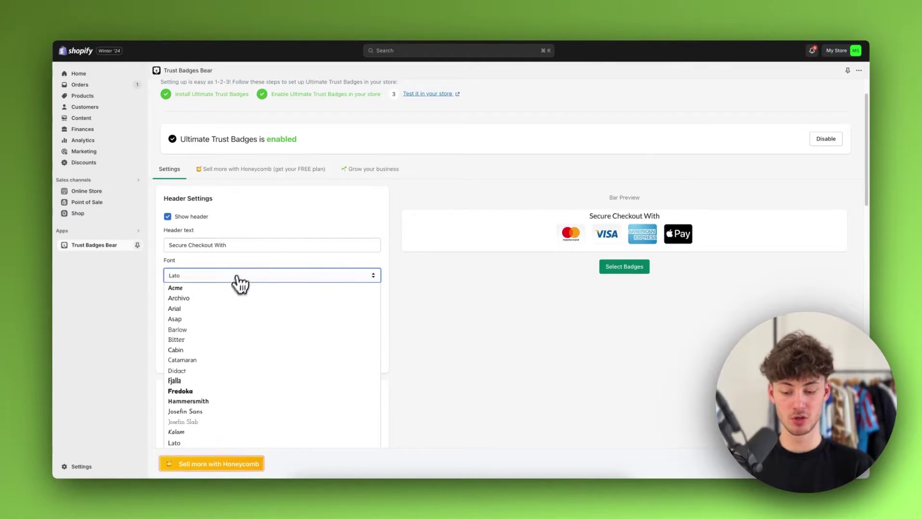
{"action": "left_click", "coordinate": [233, 298]}
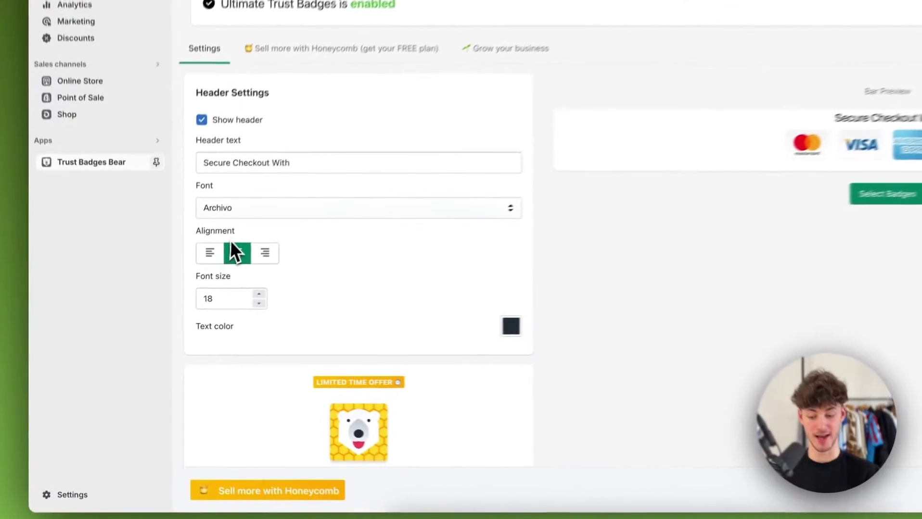
- Try left and right alignment for the badge header and return it to centered
{"action": "left_click_drag", "start_coordinate": [230, 243], "coordinate": [229, 238]}
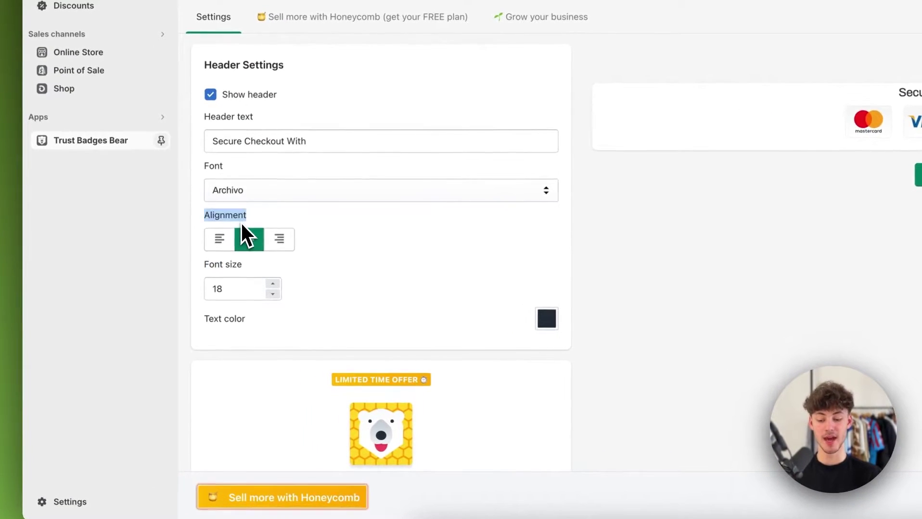
{"action": "left_click", "coordinate": [210, 251]}
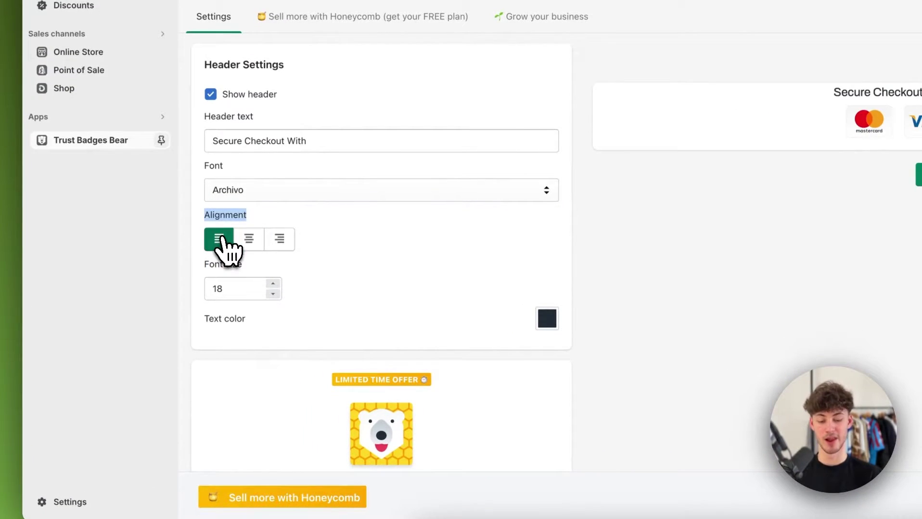
{"action": "left_click", "coordinate": [283, 242]}
{"action": "left_click", "coordinate": [249, 239]}
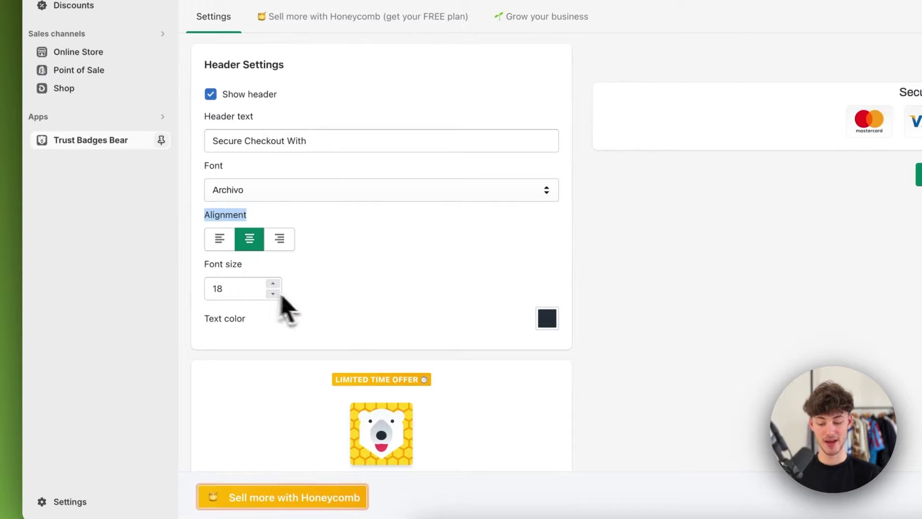
- Set the badge header's font size to 22
{"action": "left_click", "coordinate": [273, 284]}
{"action": "left_click", "coordinate": [273, 284]}
{"action": "left_click", "coordinate": [273, 284]}
{"action": "left_click", "coordinate": [273, 283]}
{"action": "left_click", "coordinate": [273, 294]}
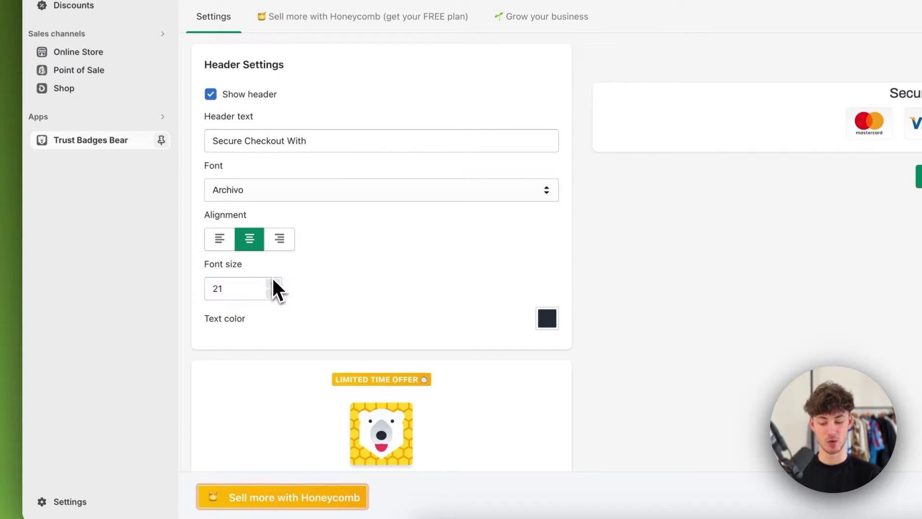
{"action": "left_click", "coordinate": [273, 284]}
- Try a blue header text color, #1c8cff, and set it to black, #000000
{"action": "left_click", "coordinate": [547, 319]}
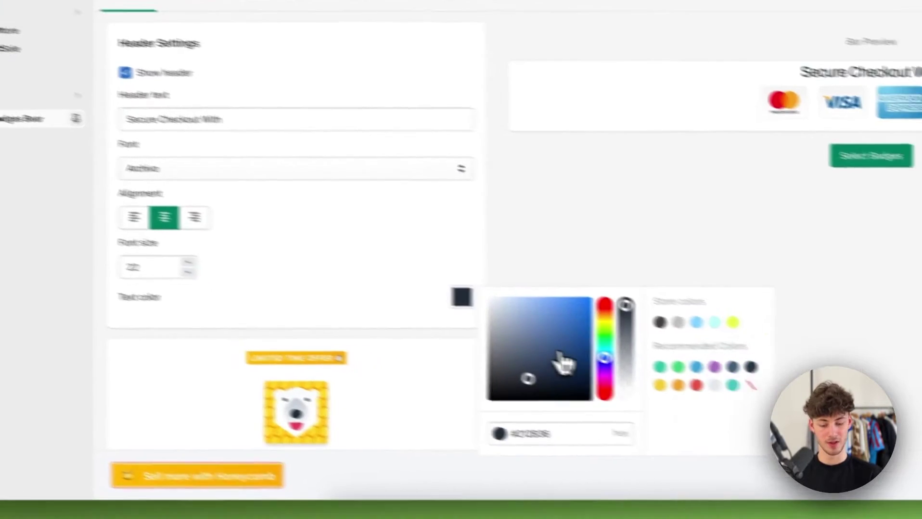
{"action": "left_click_drag", "start_coordinate": [638, 384], "coordinate": [667, 318]}
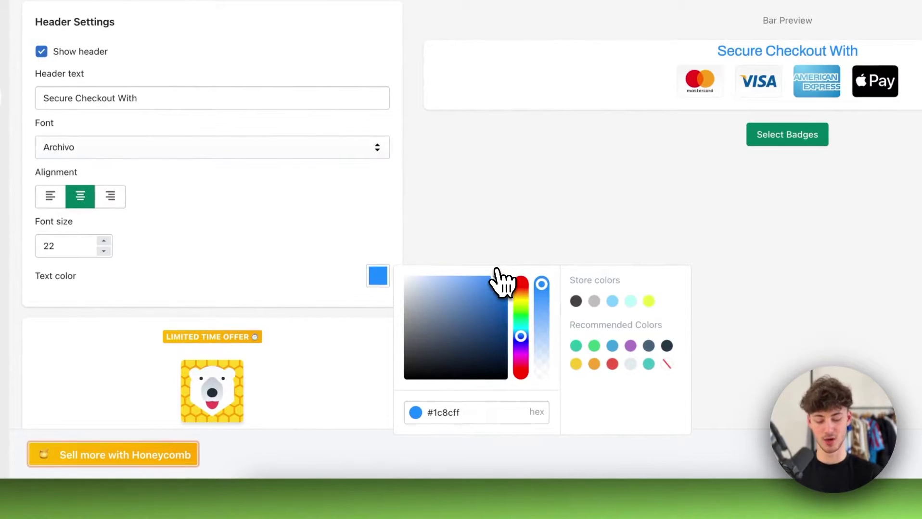
{"action": "left_click_drag", "start_coordinate": [467, 309], "coordinate": [370, 425]}
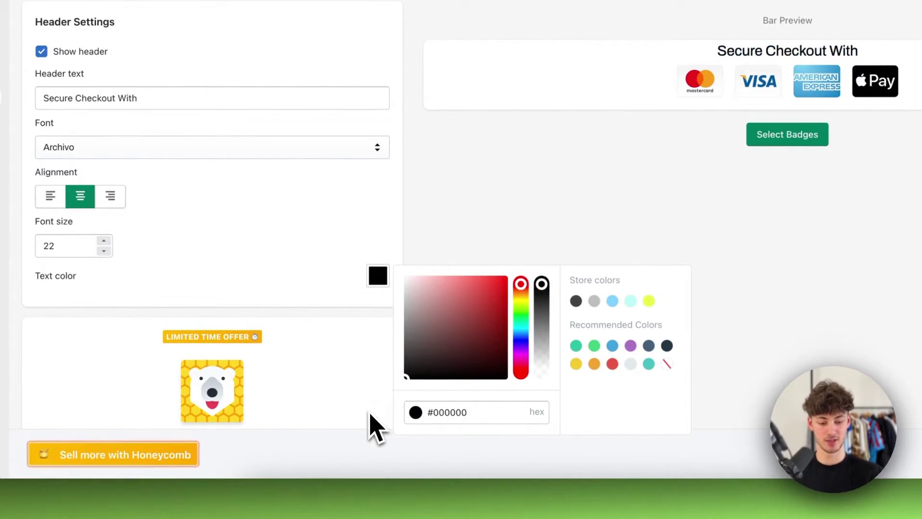
{"action": "left_click", "coordinate": [517, 228]}
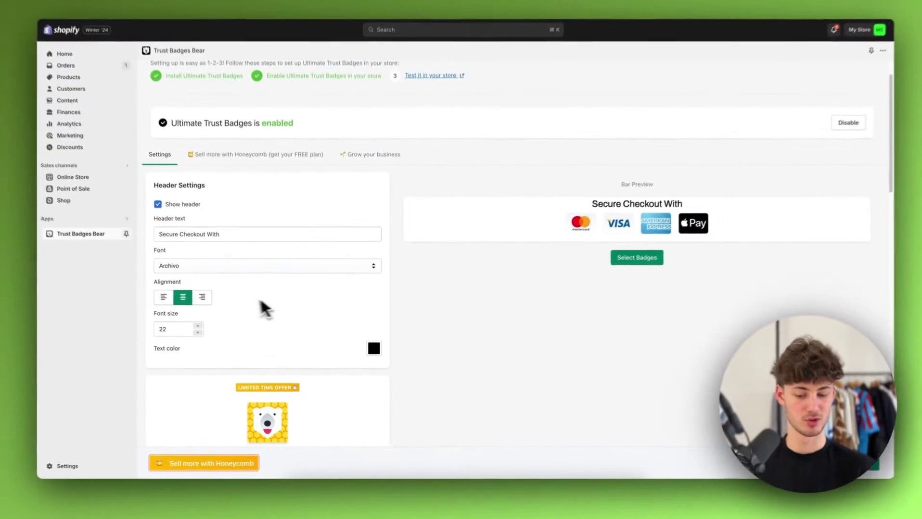
- Preview the Mono, Original and Mono Card badge styles in Badges Settings and return to the Card style
{"action": "scroll", "coordinate": [256, 310], "scroll_direction": "down", "scroll_amount": 5}
{"action": "scroll", "coordinate": [255, 310], "scroll_direction": "down", "scroll_amount": 1}
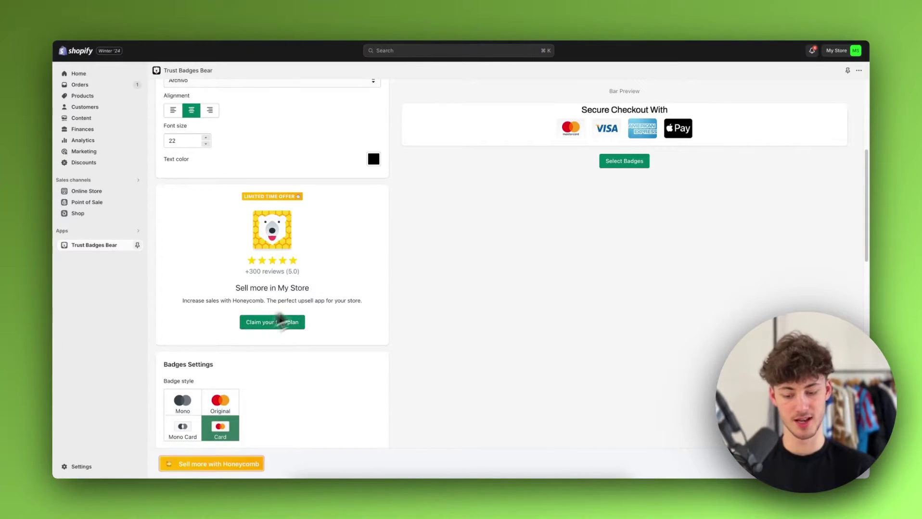
{"action": "scroll", "coordinate": [338, 293], "scroll_direction": "down", "scroll_amount": 4}
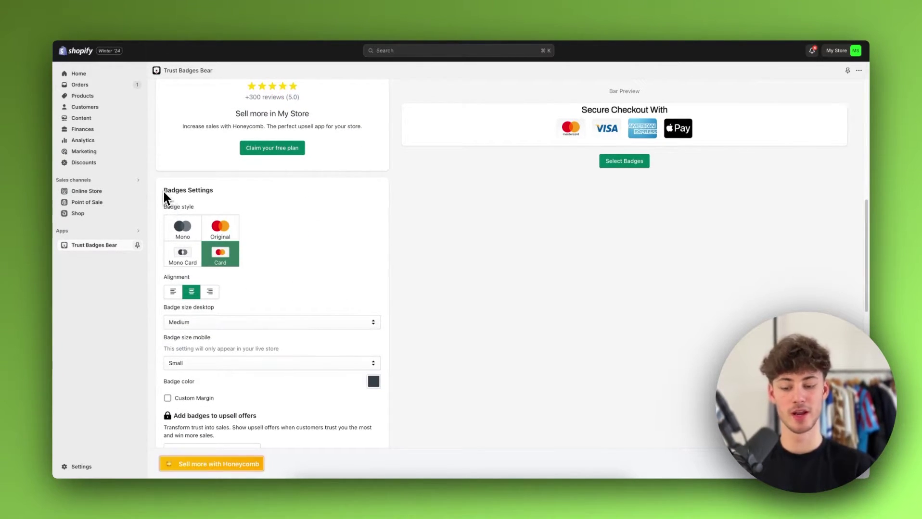
{"action": "left_click_drag", "start_coordinate": [164, 192], "coordinate": [219, 192]}
{"action": "left_click", "coordinate": [218, 192]}
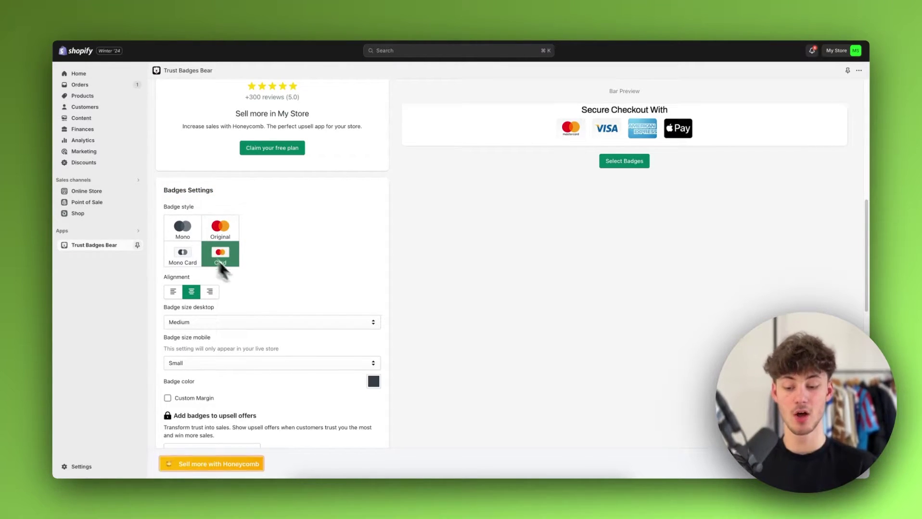
{"action": "left_click", "coordinate": [194, 234]}
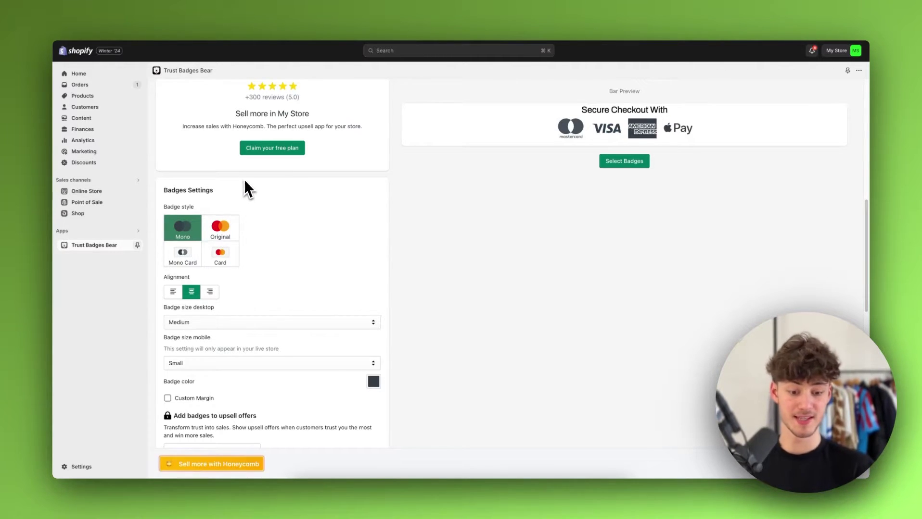
{"action": "left_click", "coordinate": [230, 239]}
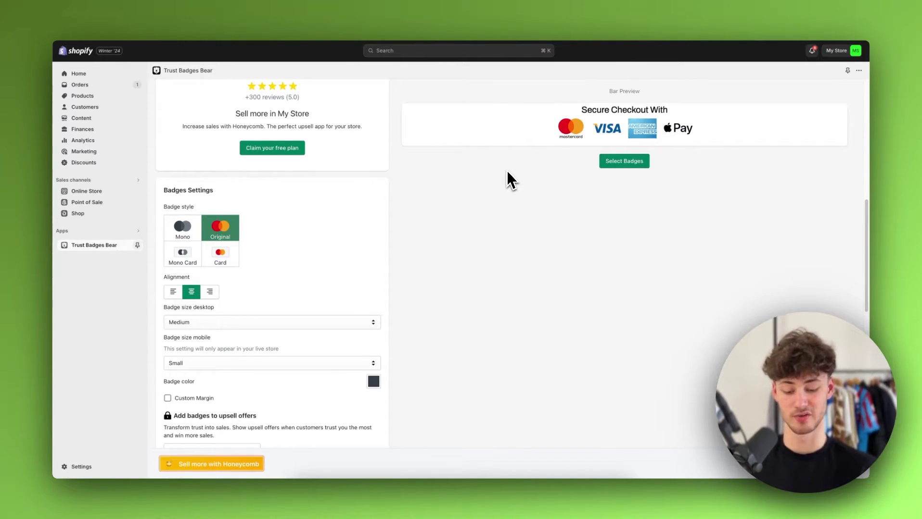
{"action": "left_click", "coordinate": [183, 255]}
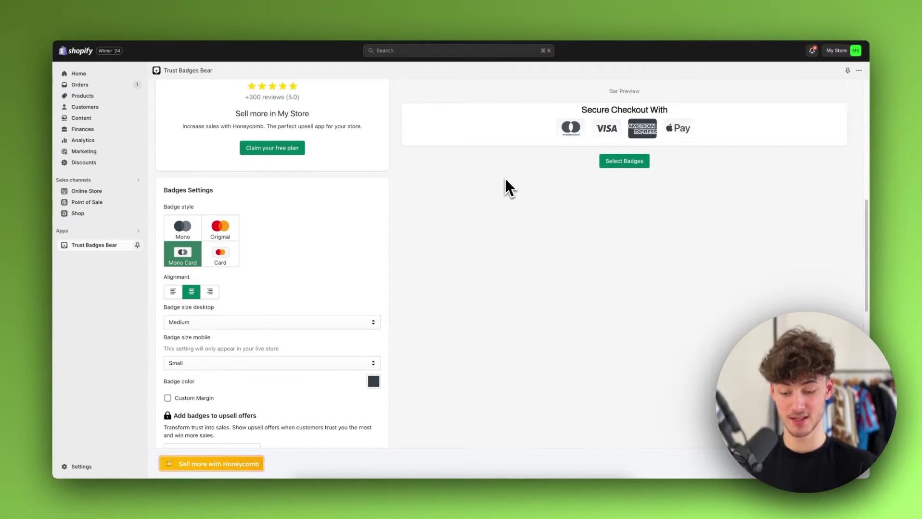
{"action": "left_click", "coordinate": [220, 262]}
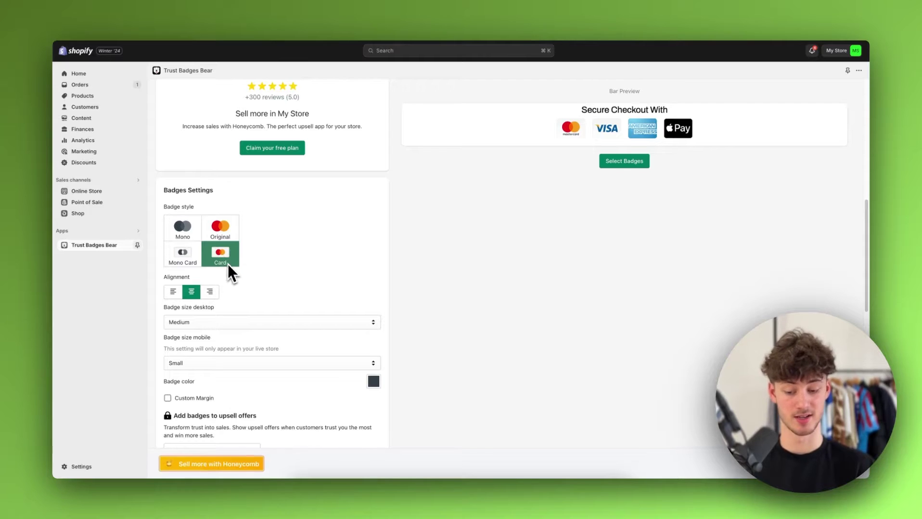
{"action": "left_click", "coordinate": [203, 278]}
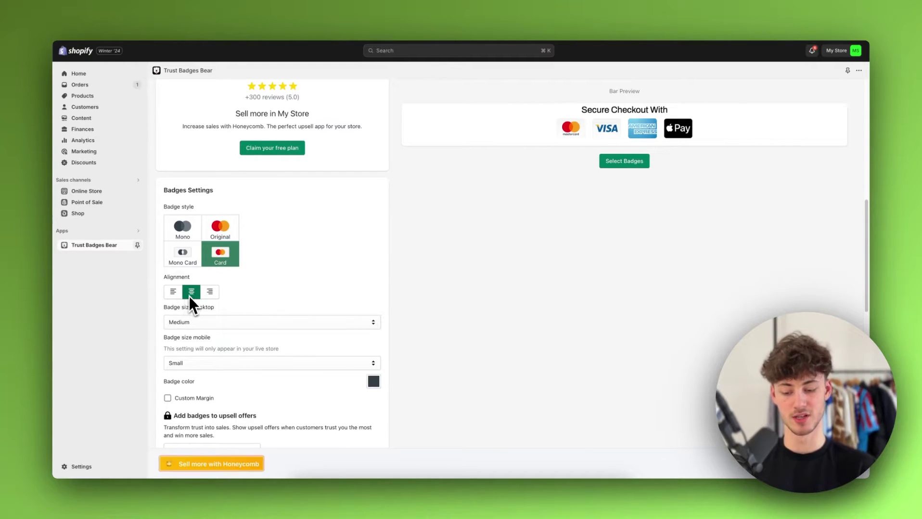
- Try the Large and Small desktop badge sizes and return the size to Medium
{"action": "scroll", "coordinate": [191, 294], "scroll_direction": "down", "scroll_amount": 2}
{"action": "left_click_drag", "start_coordinate": [161, 215], "coordinate": [257, 219]}
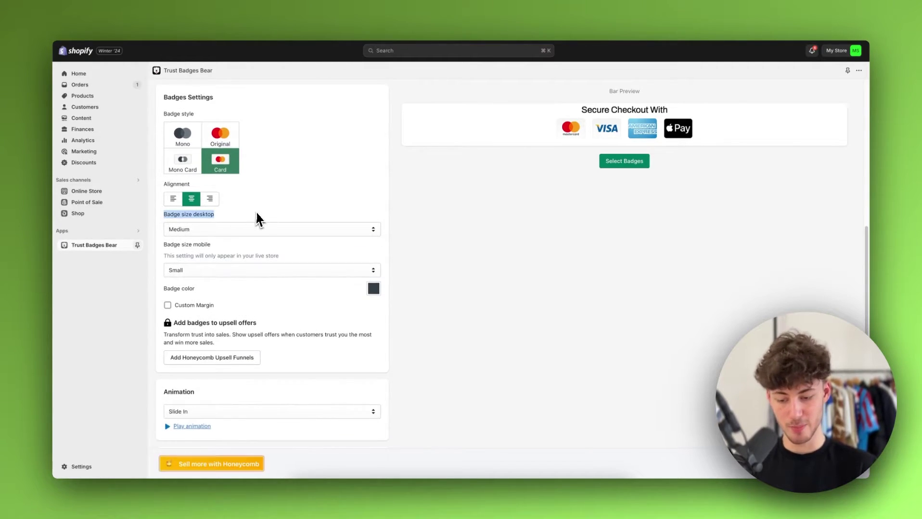
{"action": "left_click", "coordinate": [200, 230]}
{"action": "left_click", "coordinate": [195, 277]}
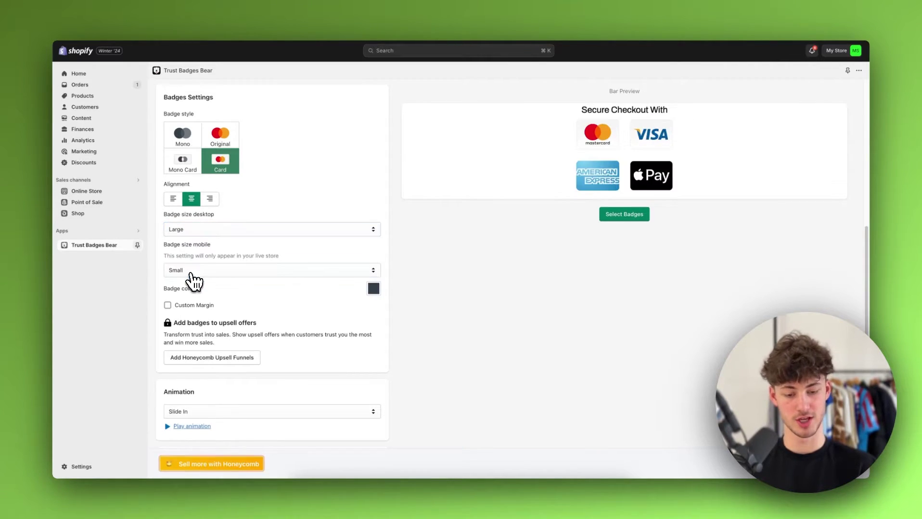
{"action": "left_click", "coordinate": [270, 230]}
{"action": "left_click", "coordinate": [225, 257]}
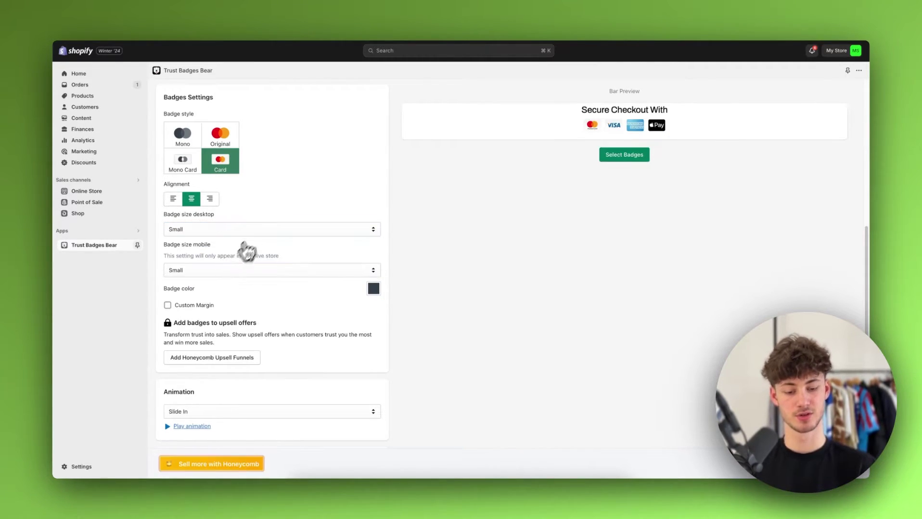
{"action": "left_click", "coordinate": [258, 230]}
{"action": "left_click", "coordinate": [222, 265]}
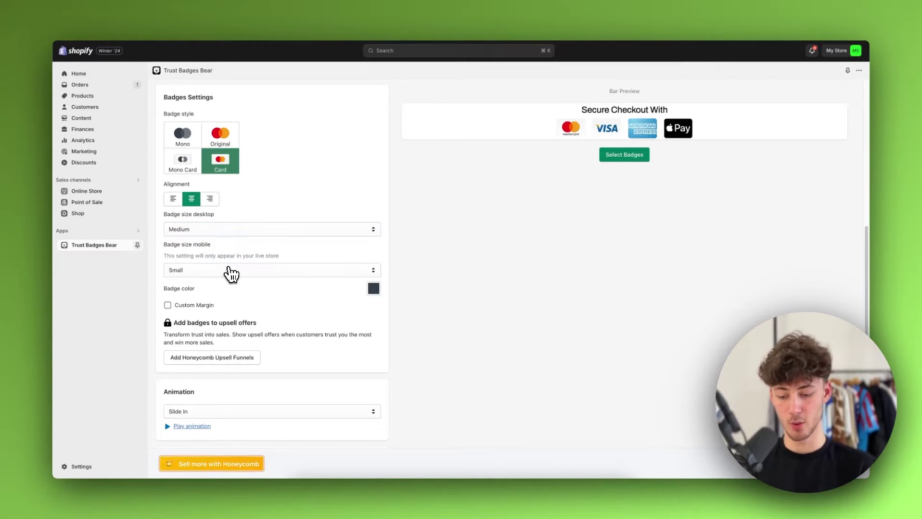
- Review the mobile badge size options, try Extra Small and return the size to Small
{"action": "scroll", "coordinate": [235, 265], "scroll_direction": "down", "scroll_amount": 1}
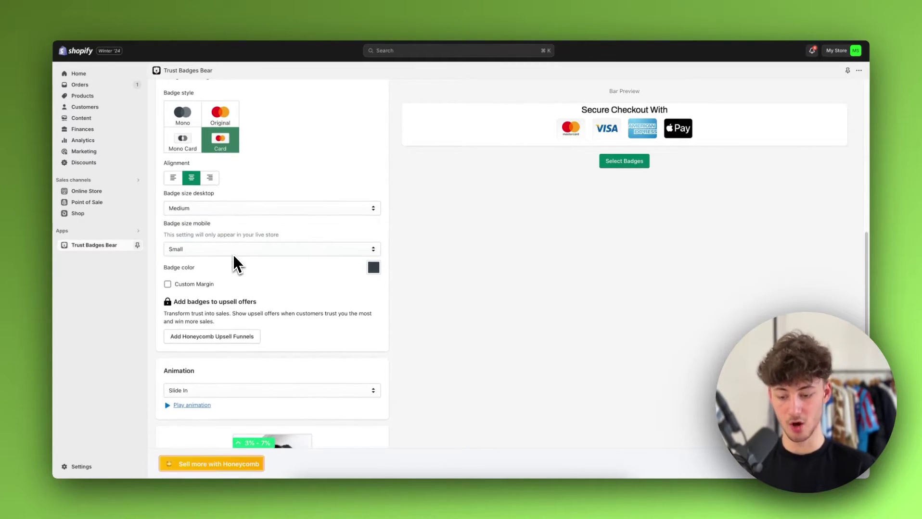
{"action": "left_click", "coordinate": [254, 249]}
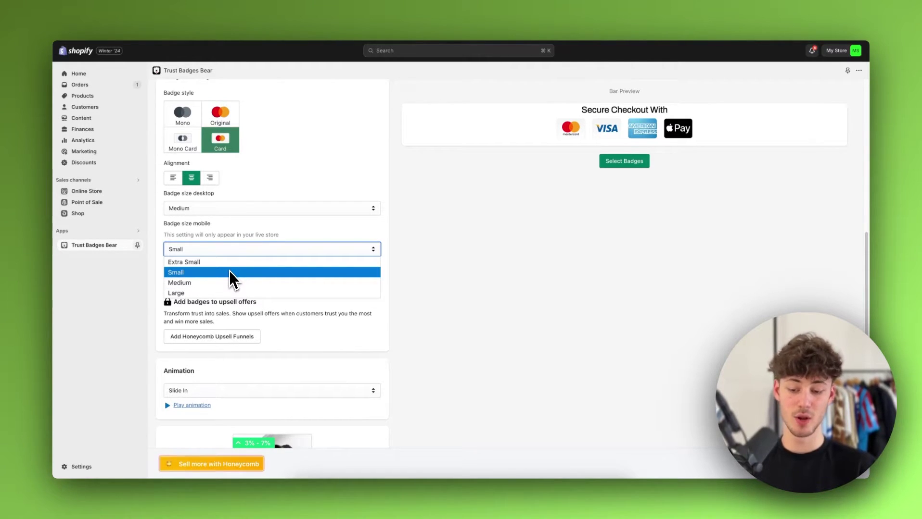
{"action": "left_click", "coordinate": [274, 251]}
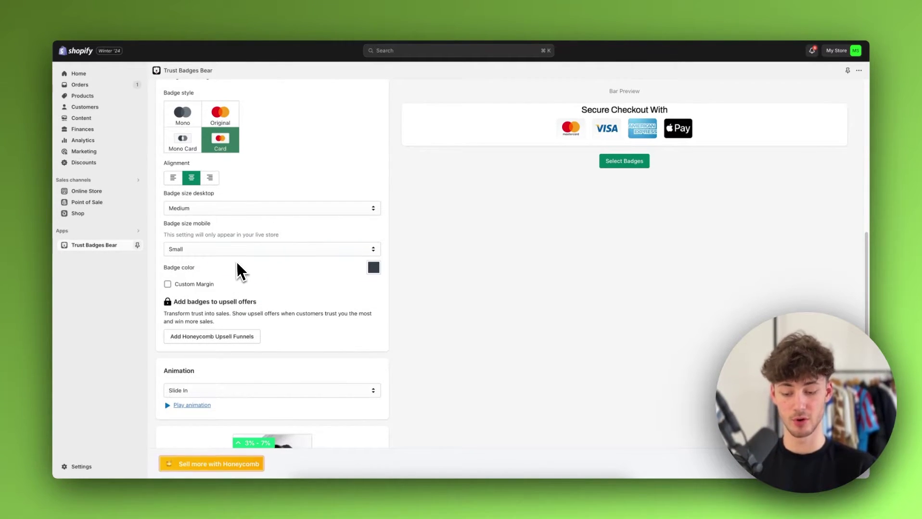
{"action": "left_click", "coordinate": [245, 250]}
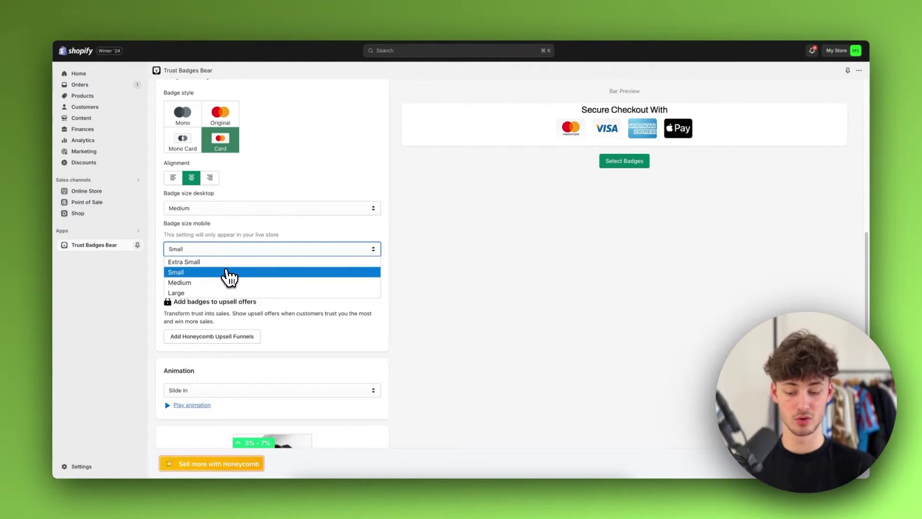
{"action": "left_click", "coordinate": [229, 273]}
{"action": "left_click", "coordinate": [233, 249]}
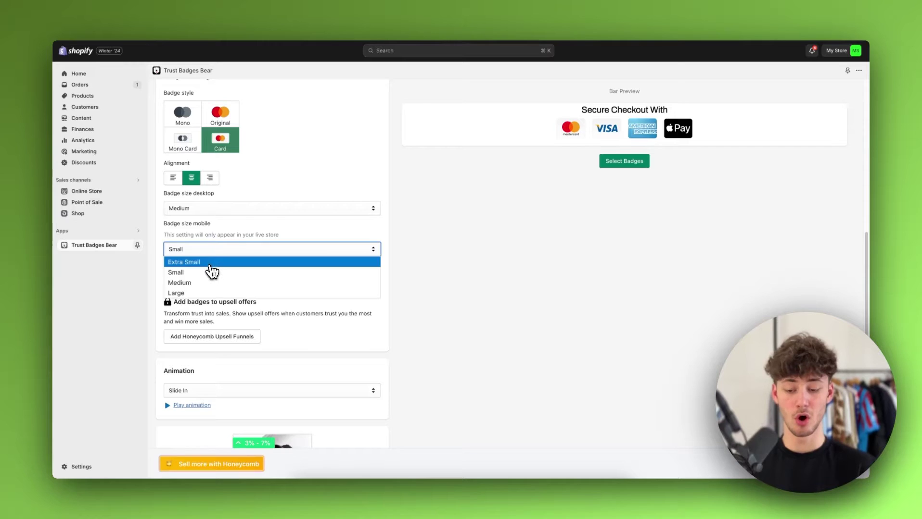
{"action": "left_click", "coordinate": [227, 262]}
{"action": "left_click", "coordinate": [222, 250]}
{"action": "left_click", "coordinate": [219, 272]}
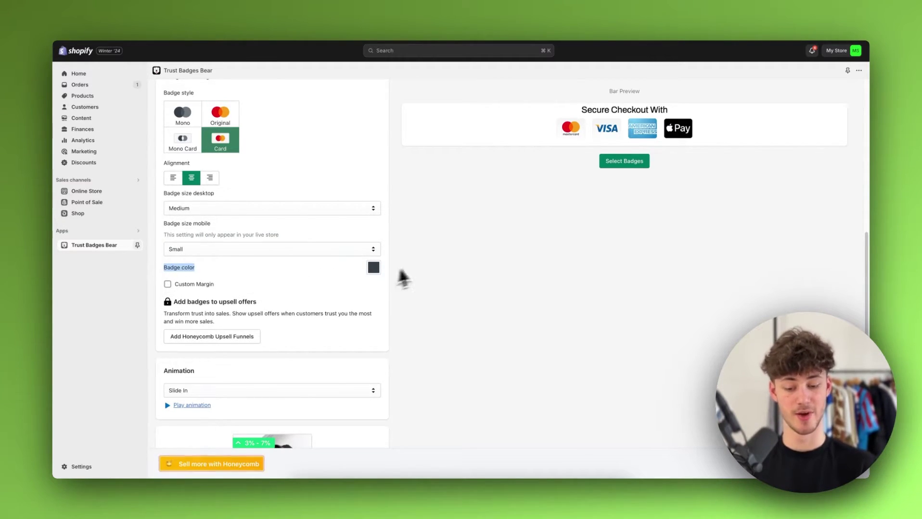
- Set the badge color to black, #000000
{"action": "left_click", "coordinate": [373, 268]}
{"action": "left_click_drag", "start_coordinate": [424, 289], "coordinate": [380, 356]}
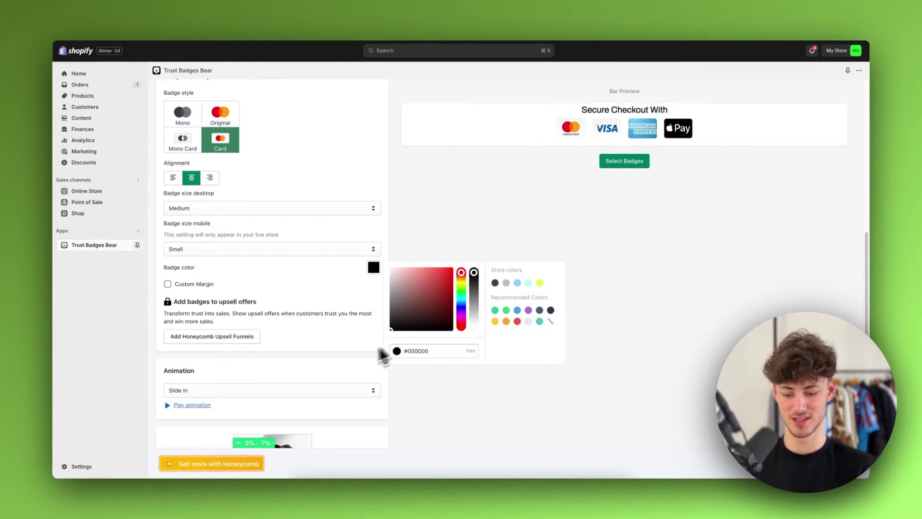
- Close the badge color picker and play the Slide In animation on the badge bar
{"action": "left_click", "coordinate": [438, 226]}
{"action": "scroll", "coordinate": [438, 226], "scroll_direction": "down", "scroll_amount": 2}
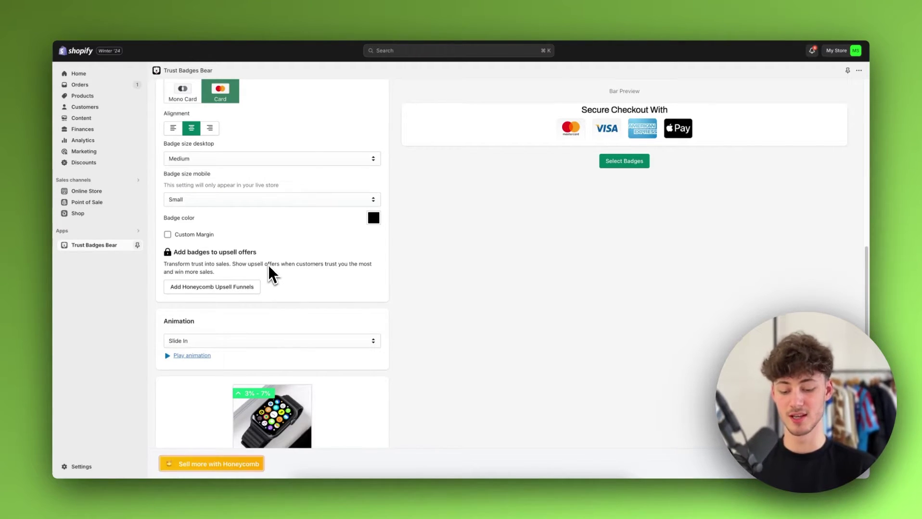
{"action": "scroll", "coordinate": [250, 255], "scroll_direction": "up", "scroll_amount": 10}
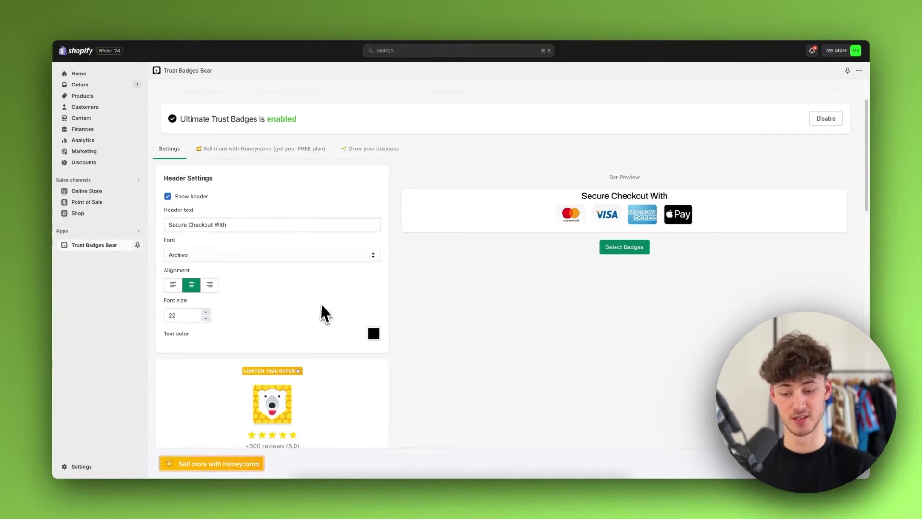
{"action": "scroll", "coordinate": [323, 313], "scroll_direction": "down", "scroll_amount": 15}
{"action": "scroll", "coordinate": [322, 314], "scroll_direction": "up", "scroll_amount": 8}
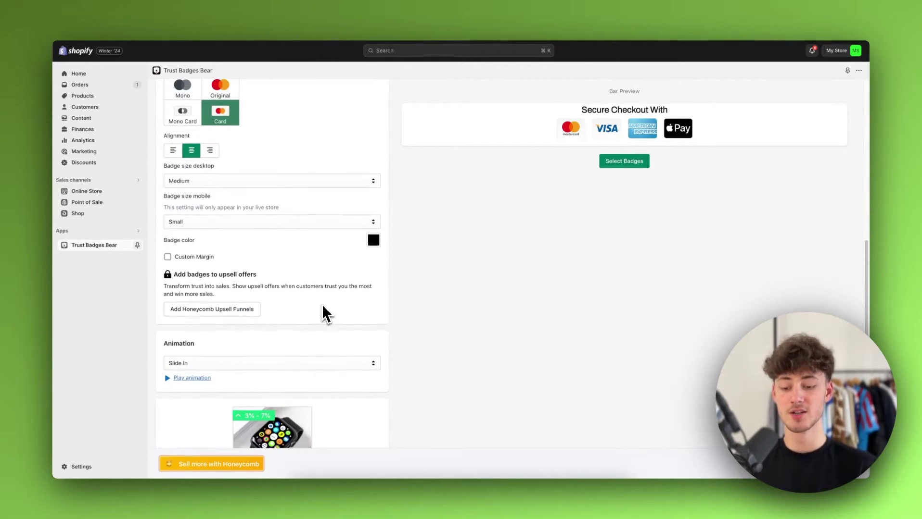
{"action": "scroll", "coordinate": [253, 310], "scroll_direction": "down", "scroll_amount": 1}
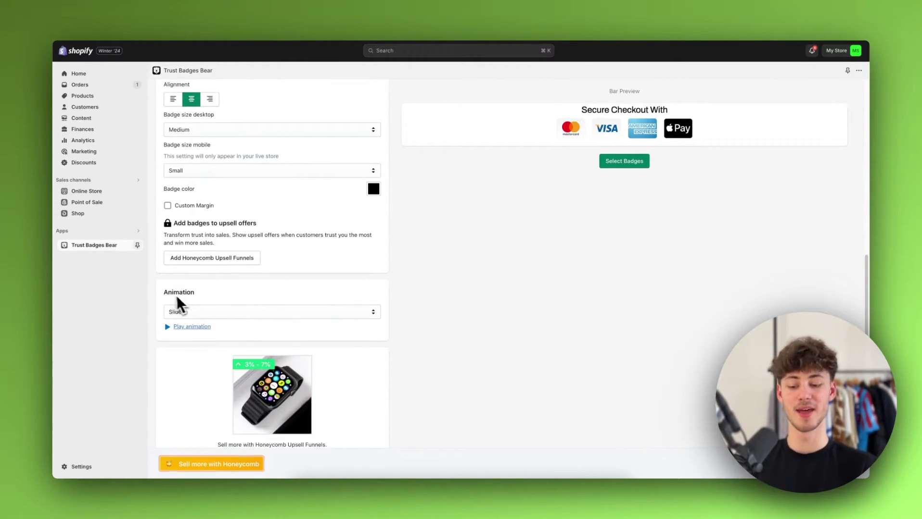
{"action": "scroll", "coordinate": [222, 303], "scroll_direction": "down", "scroll_amount": 1}
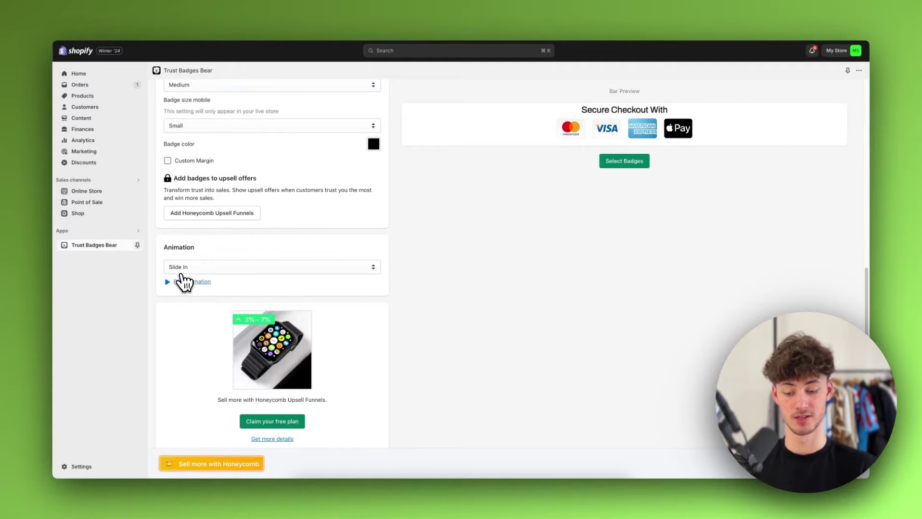
{"action": "left_click", "coordinate": [182, 270]}
{"action": "left_click", "coordinate": [203, 280]}
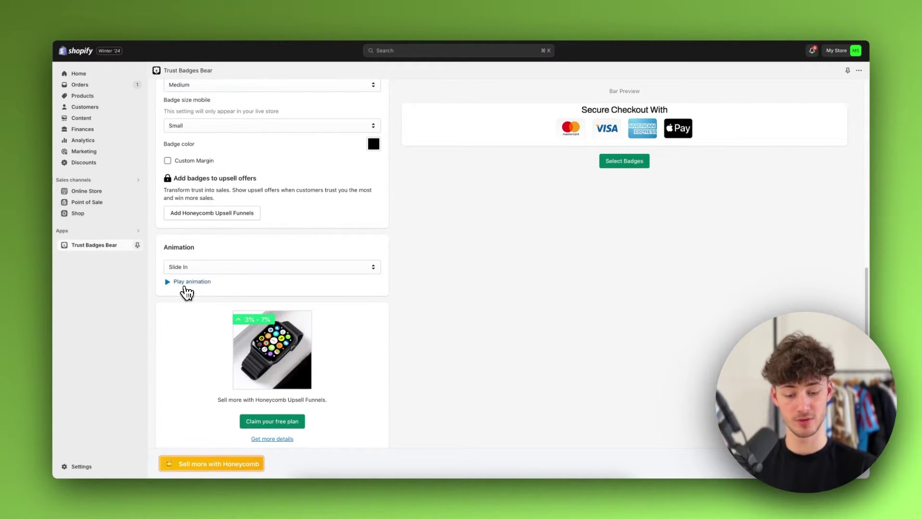
{"action": "left_click", "coordinate": [184, 284]}
- Try the Pop and Groove badge animations, playing each one in the bar preview
{"action": "left_click", "coordinate": [246, 268]}
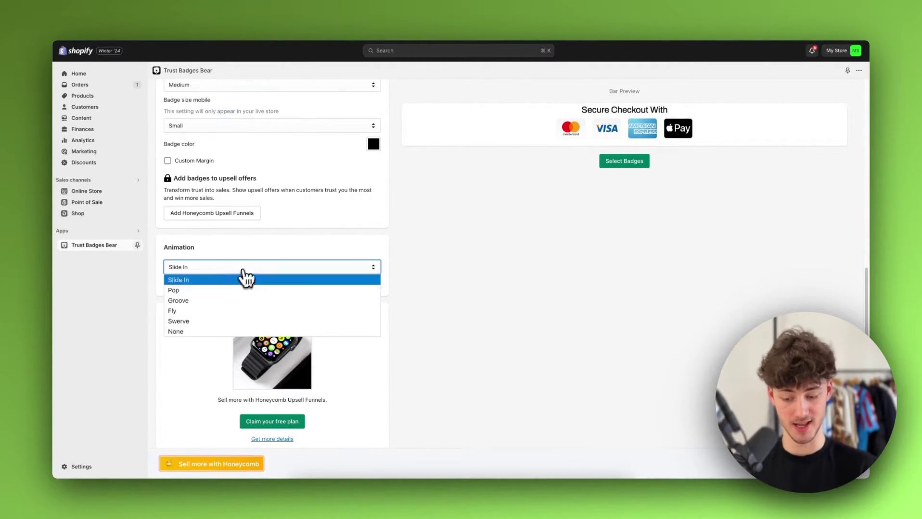
{"action": "left_click", "coordinate": [245, 280]}
{"action": "left_click", "coordinate": [214, 266]}
{"action": "left_click", "coordinate": [197, 290]}
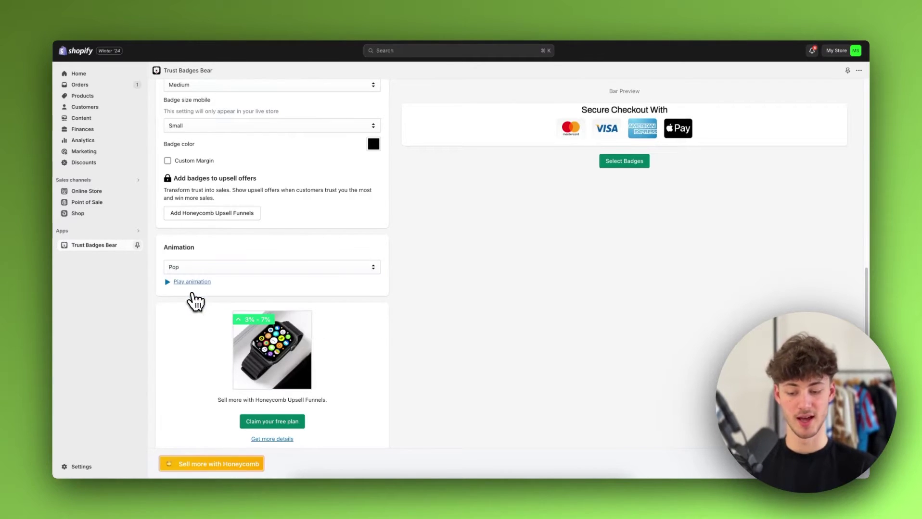
{"action": "left_click", "coordinate": [193, 283]}
{"action": "left_click", "coordinate": [212, 267]}
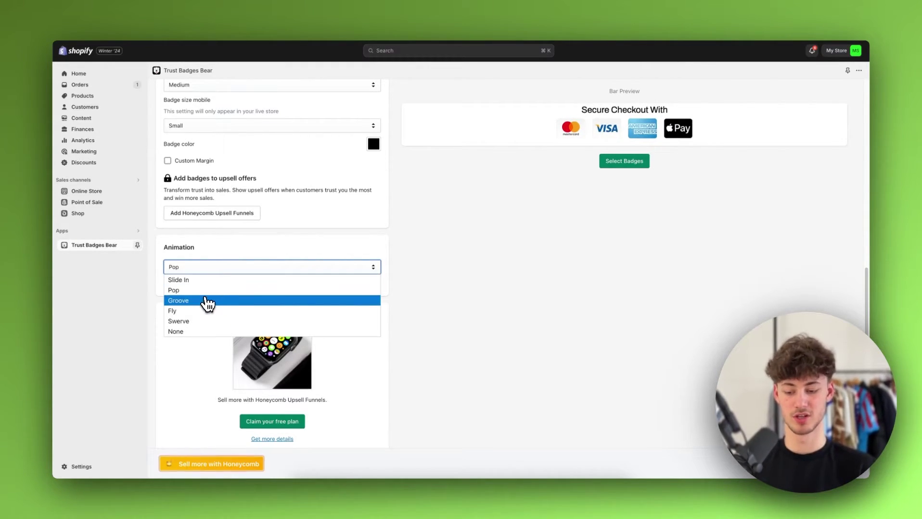
{"action": "left_click", "coordinate": [207, 301]}
{"action": "left_click", "coordinate": [197, 285]}
{"action": "left_click", "coordinate": [212, 268]}
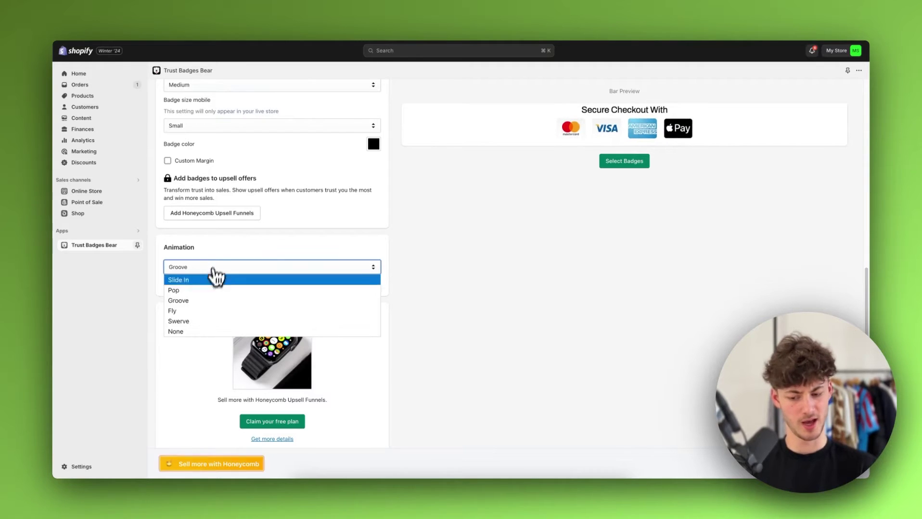
{"action": "left_click", "coordinate": [213, 269]}
{"action": "left_click", "coordinate": [197, 285]}
{"action": "left_click", "coordinate": [212, 268]}
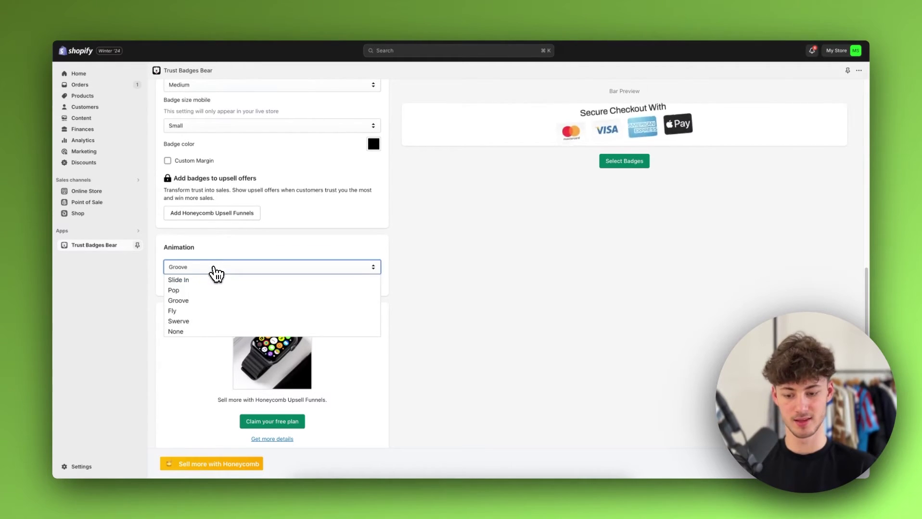
- Try the Fly animation, set the badge animation to Swerve and play it in the bar preview
{"action": "left_click", "coordinate": [199, 311]}
{"action": "left_click", "coordinate": [195, 283]}
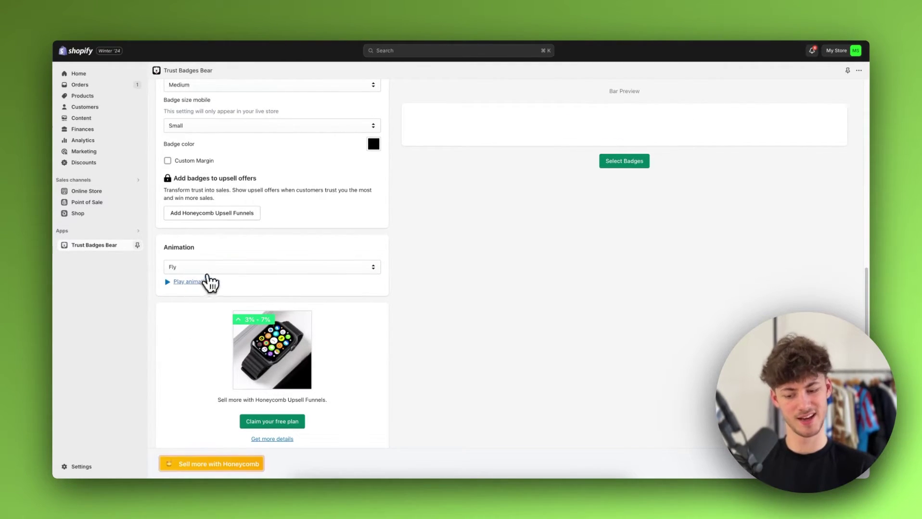
{"action": "left_click", "coordinate": [209, 268]}
{"action": "left_click", "coordinate": [206, 323]}
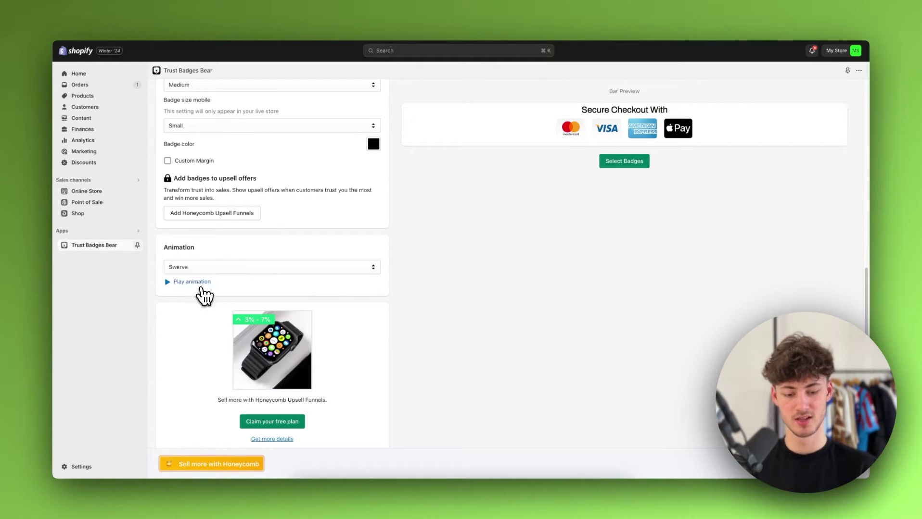
{"action": "left_click", "coordinate": [200, 285]}
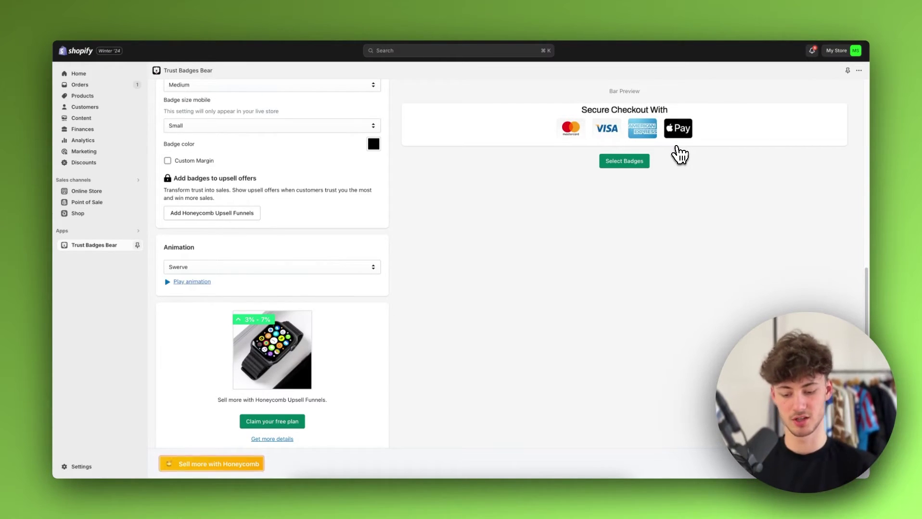
- Review the Bar Placement settings, including the Product page option and the instructions for a custom location
{"action": "scroll", "coordinate": [413, 225], "scroll_direction": "down", "scroll_amount": 5}
{"action": "scroll", "coordinate": [412, 225], "scroll_direction": "down", "scroll_amount": 1}
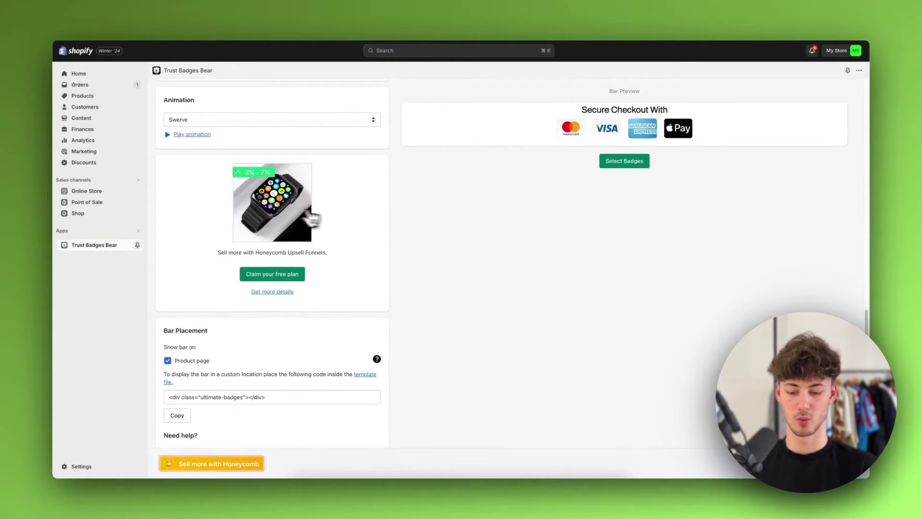
{"action": "scroll", "coordinate": [327, 285], "scroll_direction": "down", "scroll_amount": 1}
{"action": "scroll", "coordinate": [329, 285], "scroll_direction": "down", "scroll_amount": 2}
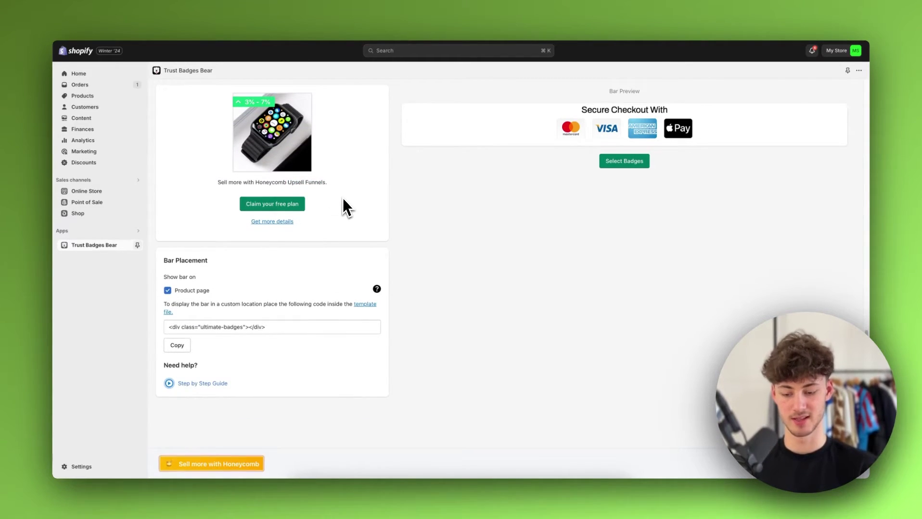
{"action": "scroll", "coordinate": [343, 198], "scroll_direction": "down", "scroll_amount": 4}
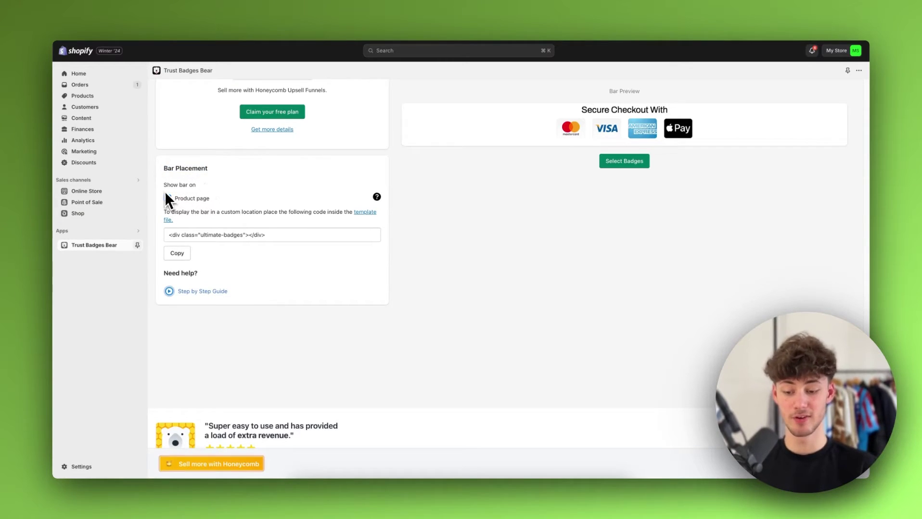
{"action": "left_click", "coordinate": [199, 190]}
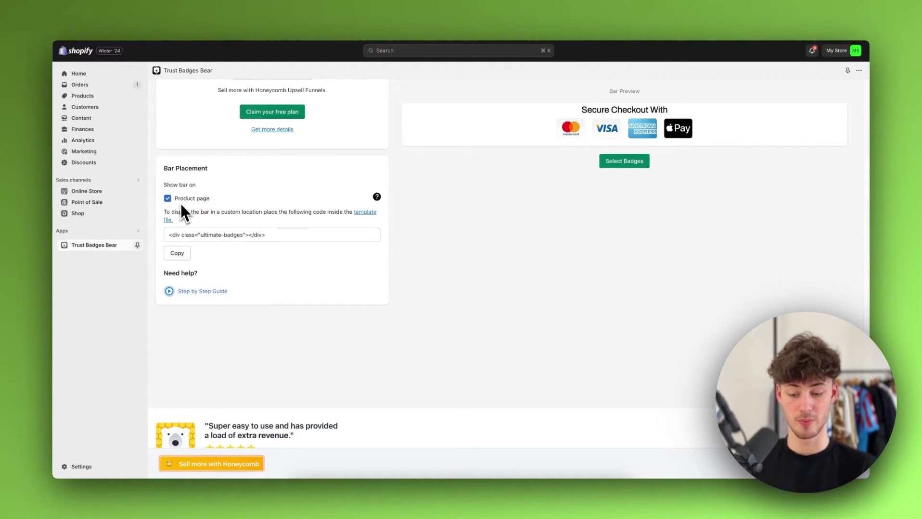
{"action": "left_click_drag", "start_coordinate": [162, 212], "coordinate": [255, 214]}
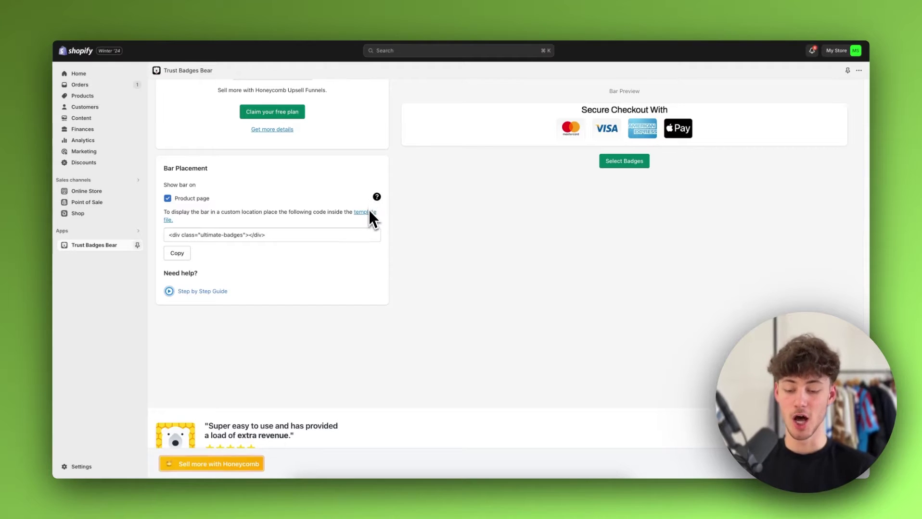
- Copy the custom placement code <div class="ultimate-badges"></div> from the Bar Placement settings
{"action": "scroll", "coordinate": [388, 203], "scroll_direction": "up", "scroll_amount": 5}
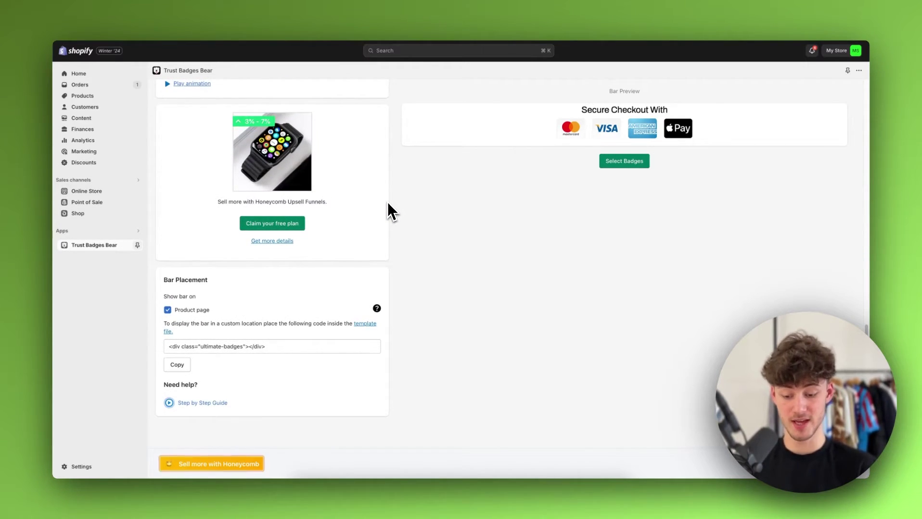
{"action": "left_click_drag", "start_coordinate": [252, 347], "coordinate": [155, 358]}
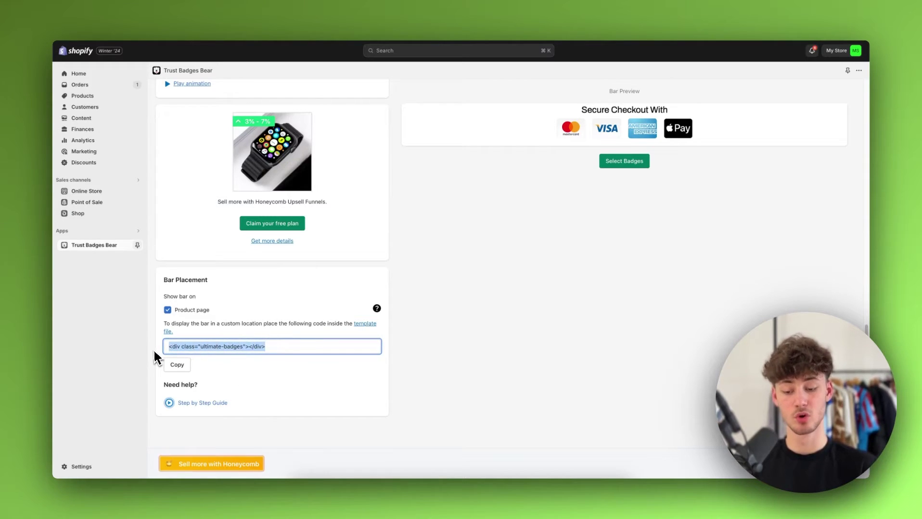
{"action": "left_click", "coordinate": [177, 365]}
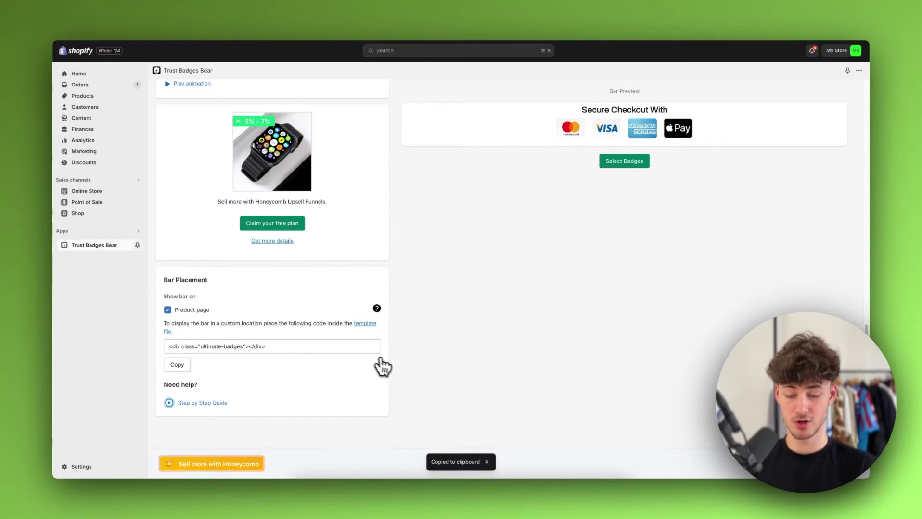
- Open the live storefront from the third setup step to test the trust badges in the store
{"action": "scroll", "coordinate": [371, 347], "scroll_direction": "up", "scroll_amount": 10}
{"action": "scroll", "coordinate": [370, 346], "scroll_direction": "up", "scroll_amount": 10}
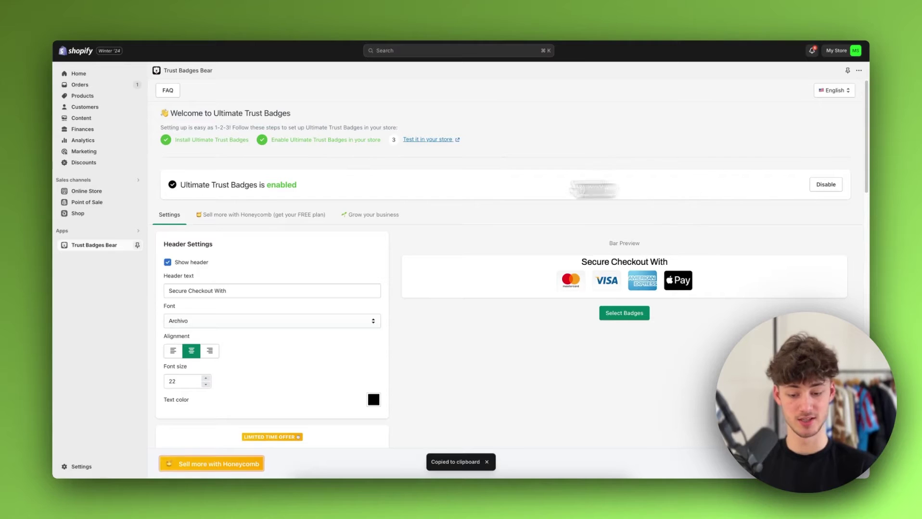
{"action": "left_click", "coordinate": [460, 137]}
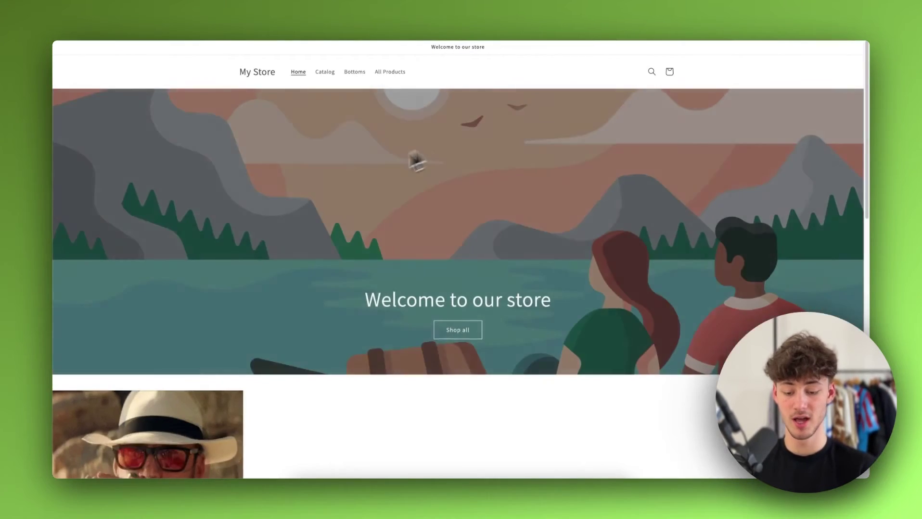
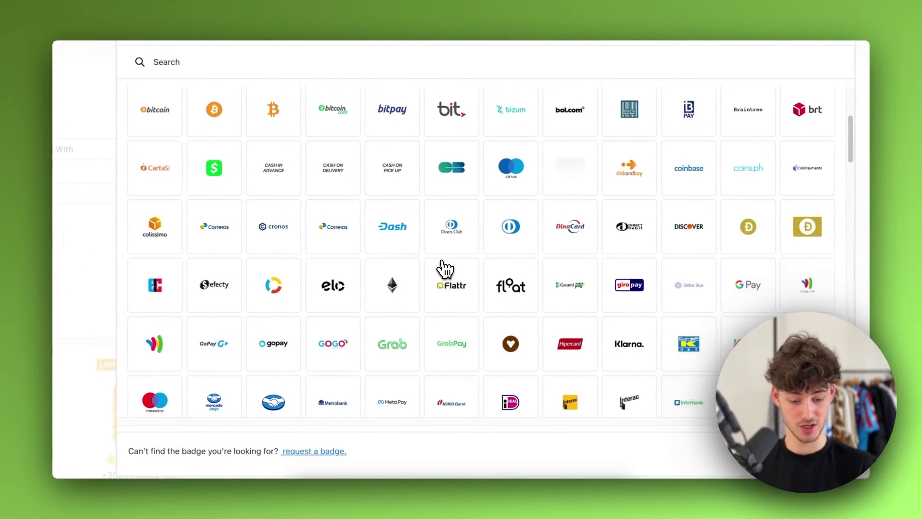
- Browse the badge library to examine the available payment and shipping provider badges
{"action": "scroll", "coordinate": [418, 243], "scroll_direction": "down", "scroll_amount": 10}
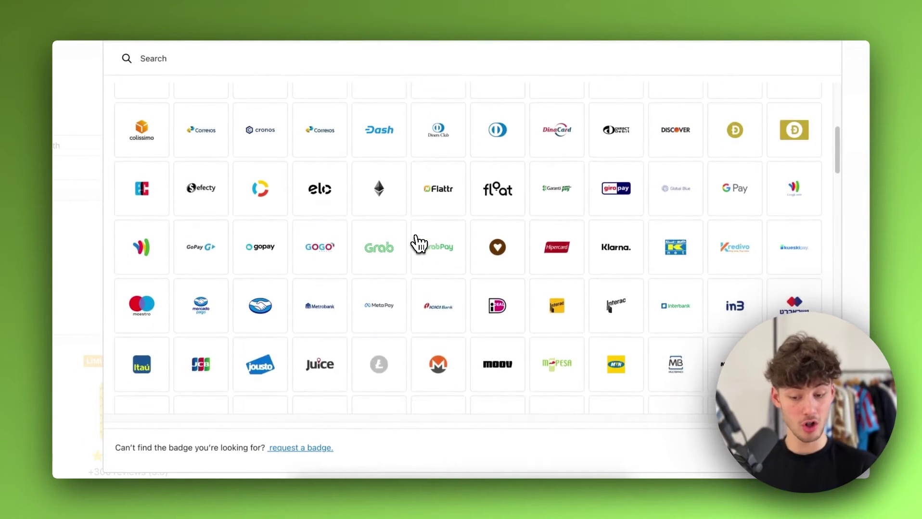
{"action": "scroll", "coordinate": [417, 243], "scroll_direction": "up", "scroll_amount": 1}
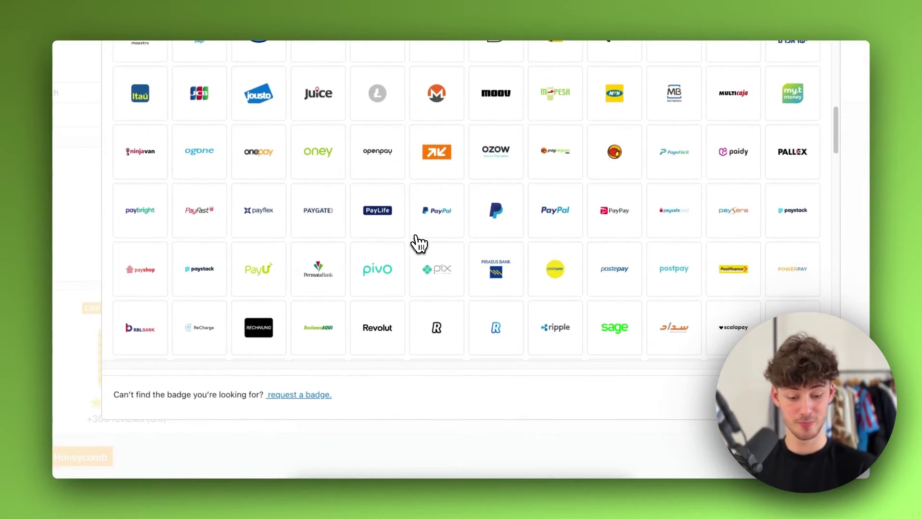
{"action": "scroll", "coordinate": [470, 177], "scroll_direction": "up", "scroll_amount": 4}
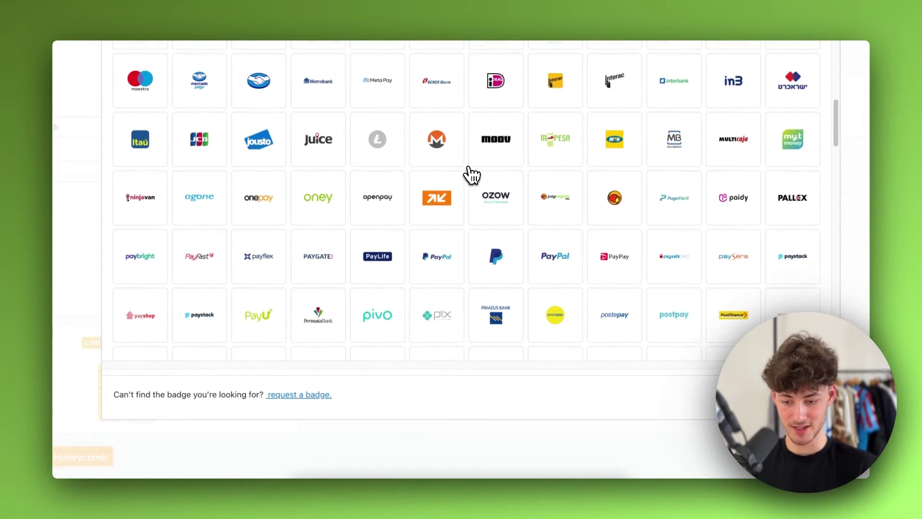
{"action": "scroll", "coordinate": [433, 195], "scroll_direction": "up", "scroll_amount": 3}
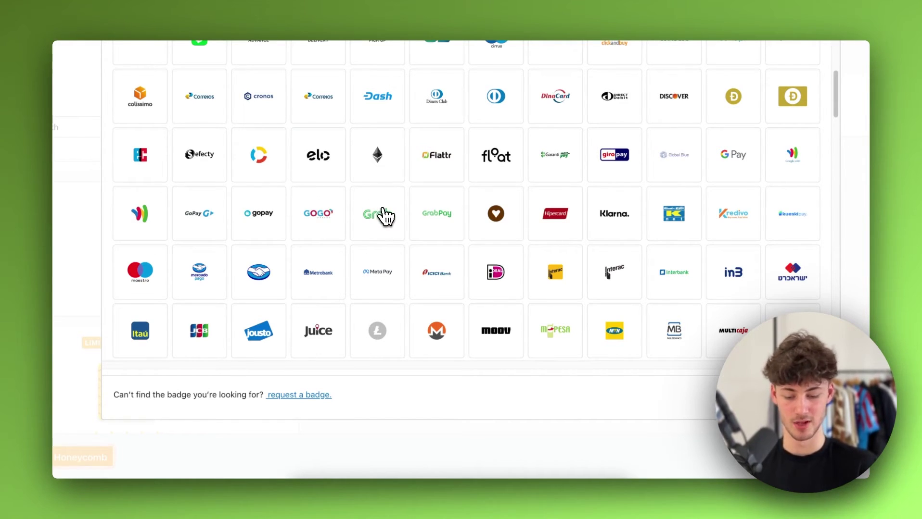
{"action": "scroll", "coordinate": [531, 323], "scroll_direction": "down", "scroll_amount": 3}
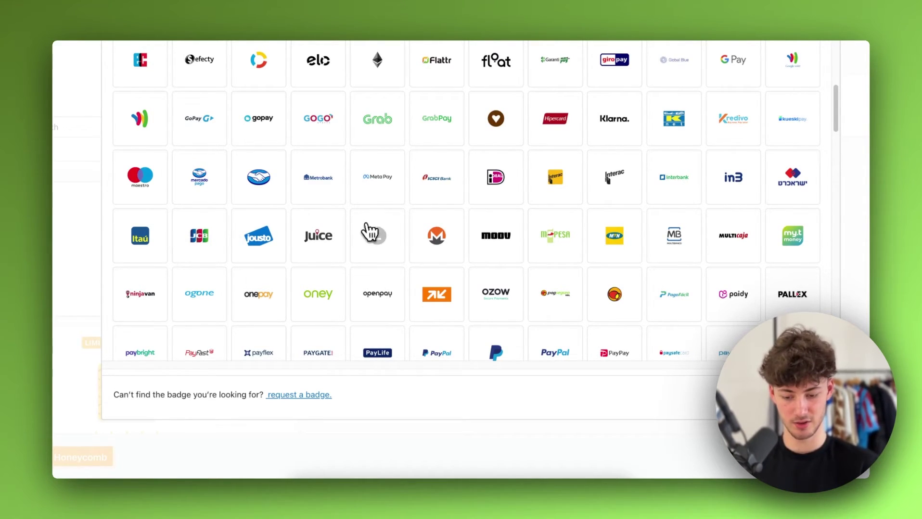
{"action": "scroll", "coordinate": [371, 233], "scroll_direction": "down", "scroll_amount": 10}
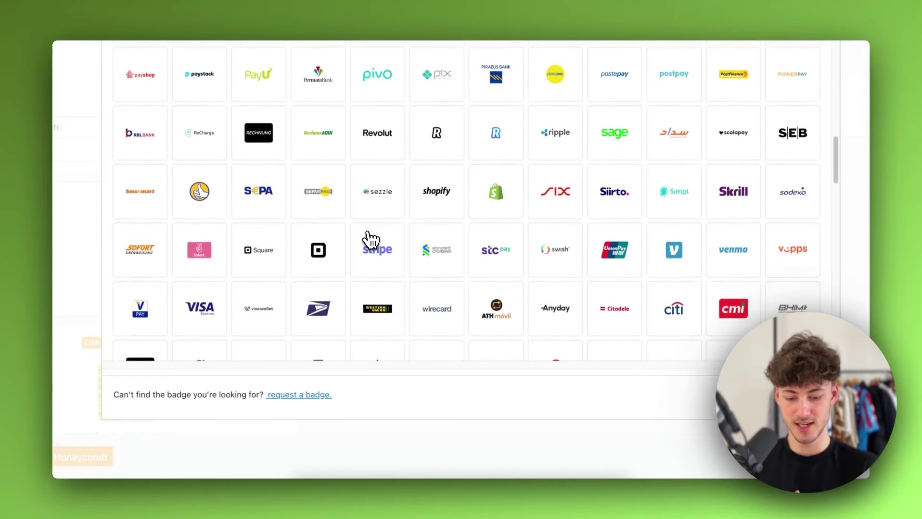
{"action": "scroll", "coordinate": [369, 238], "scroll_direction": "down", "scroll_amount": 15}
{"action": "scroll", "coordinate": [370, 238], "scroll_direction": "up", "scroll_amount": 20}
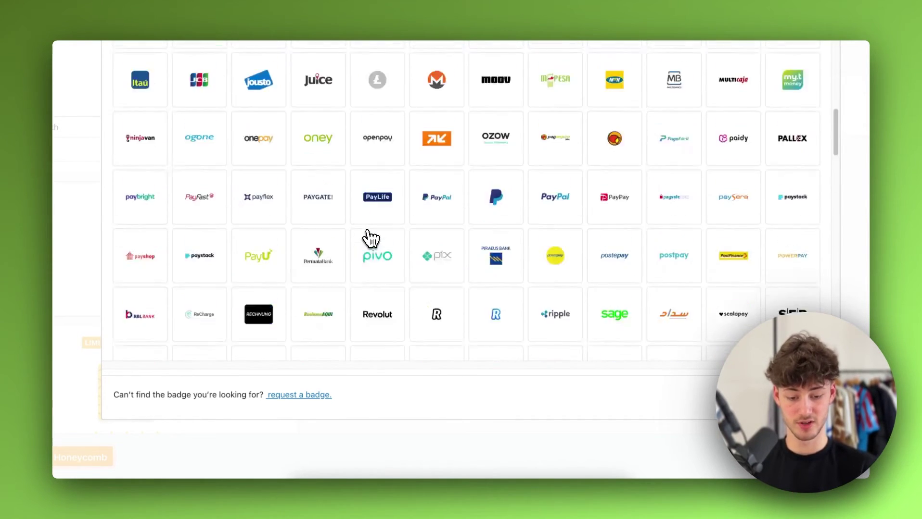
{"action": "scroll", "coordinate": [371, 238], "scroll_direction": "up", "scroll_amount": 15}
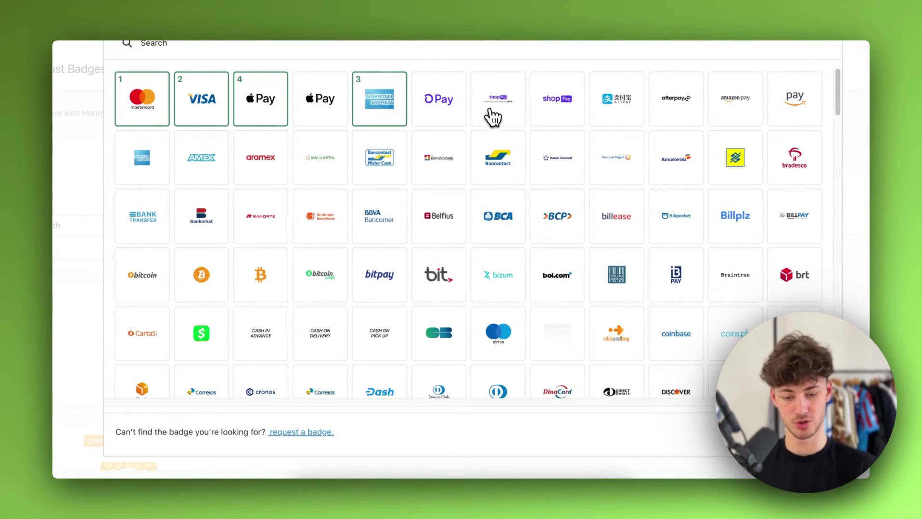
- Add the purple Pay badge and, by searching the badge library for "kl", the Klarna badge to the selection, clearing the search
{"action": "left_click", "coordinate": [446, 112]}
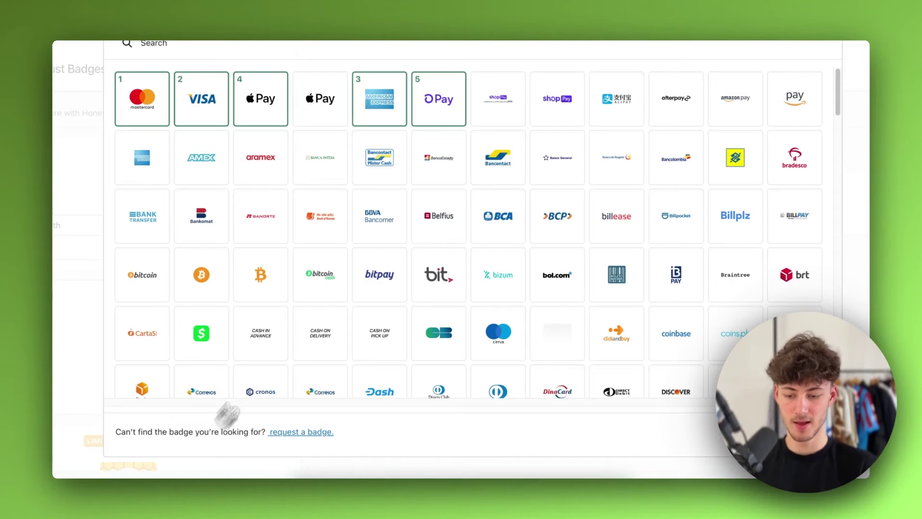
{"action": "scroll", "coordinate": [255, 390], "scroll_direction": "up", "scroll_amount": 1}
{"action": "type", "text": "kl"}
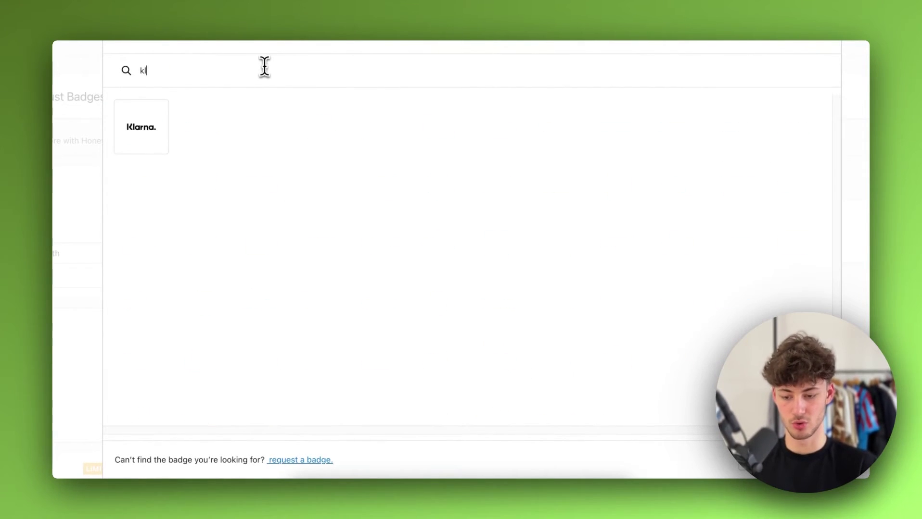
{"action": "left_click", "coordinate": [138, 143]}
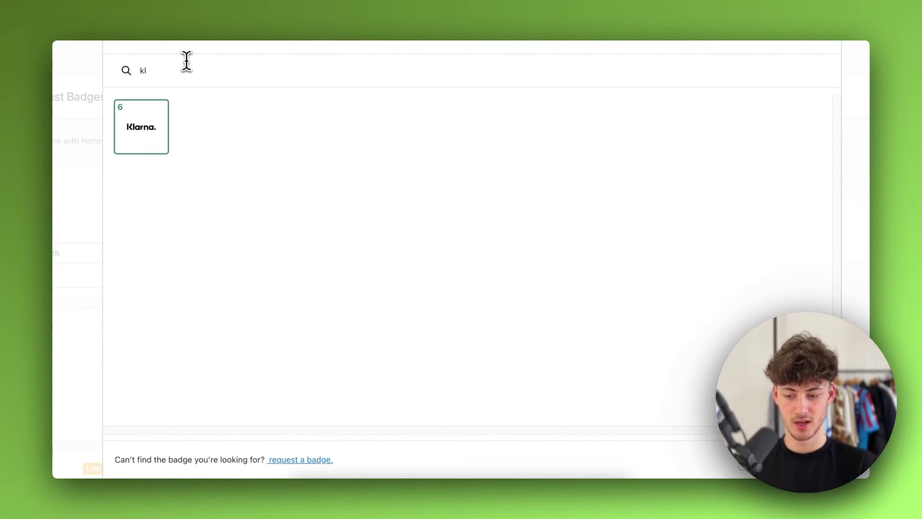
{"action": "key", "text": "BackSpace"}
{"action": "key", "text": "BackSpace"}
- Look through the rest of the badge library to examine the guarantee, delivery-time, shipping and secure-checkout badges
{"action": "scroll", "coordinate": [288, 259], "scroll_direction": "down", "scroll_amount": 6}
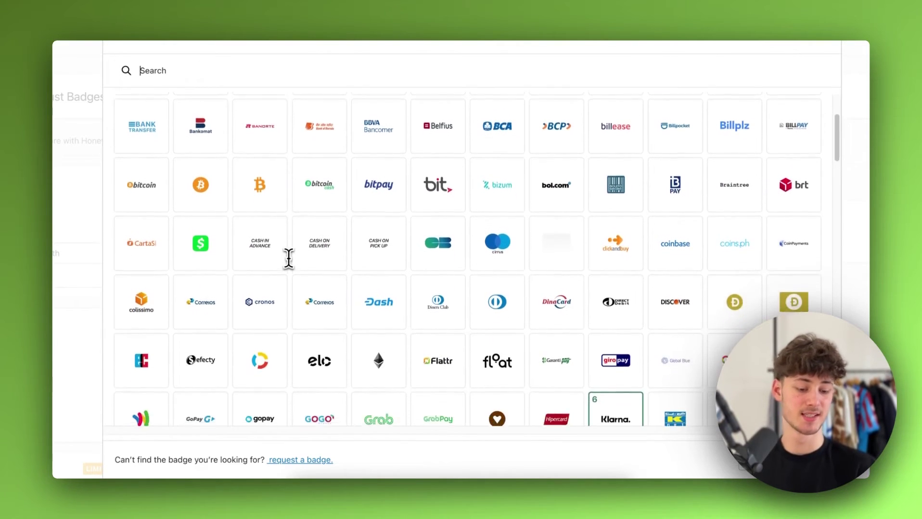
{"action": "scroll", "coordinate": [288, 258], "scroll_direction": "down", "scroll_amount": 15}
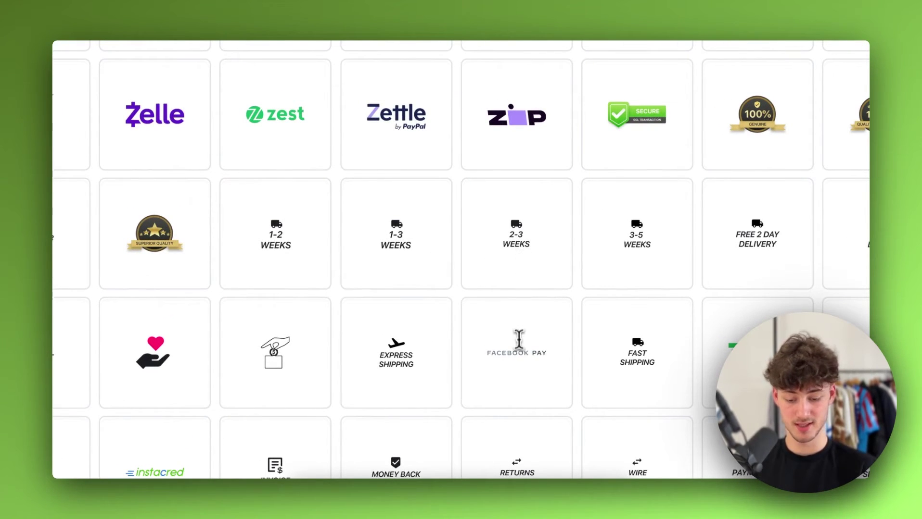
{"action": "left_click_drag", "start_coordinate": [454, 305], "coordinate": [453, 278]}
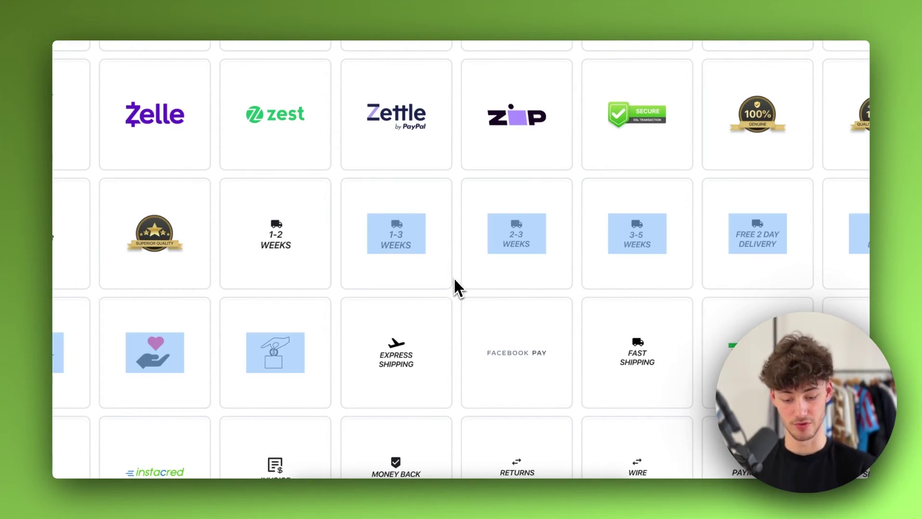
{"action": "left_click", "coordinate": [454, 235]}
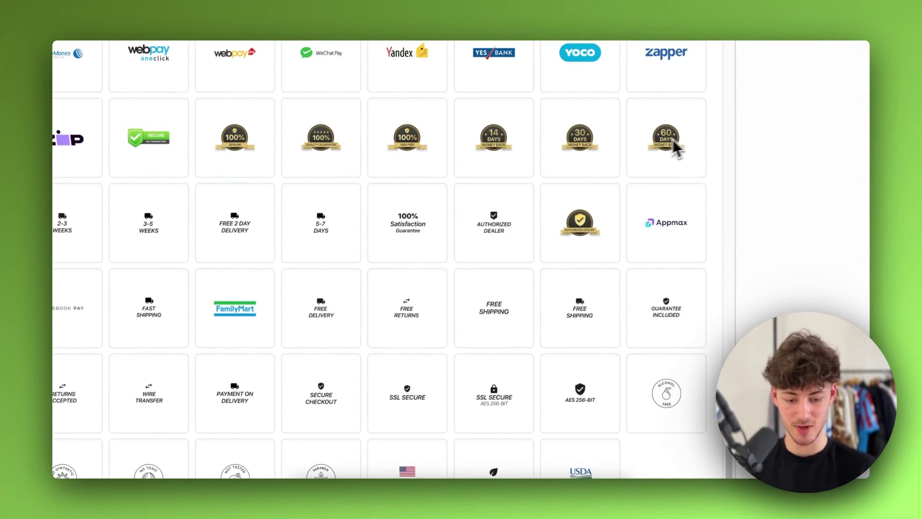
{"action": "scroll", "coordinate": [533, 302], "scroll_direction": "down", "scroll_amount": 1}
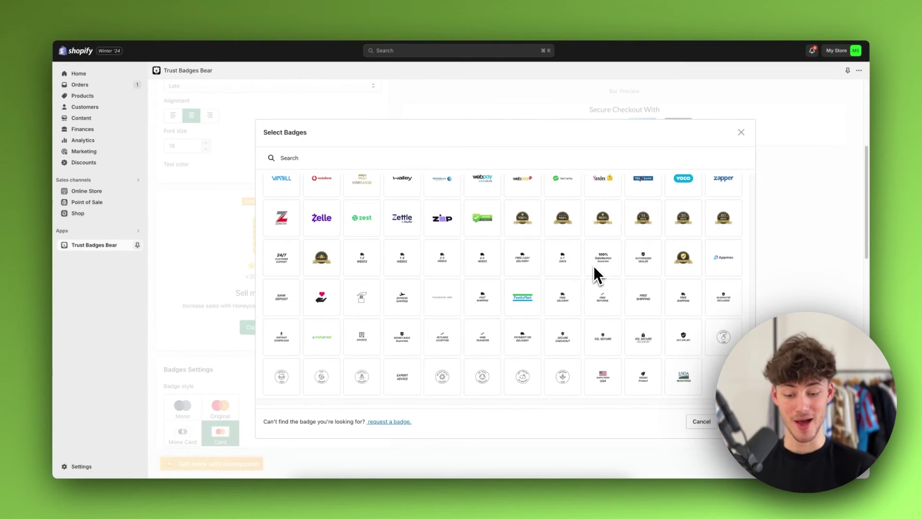
{"action": "scroll", "coordinate": [593, 266], "scroll_direction": "down", "scroll_amount": 10}
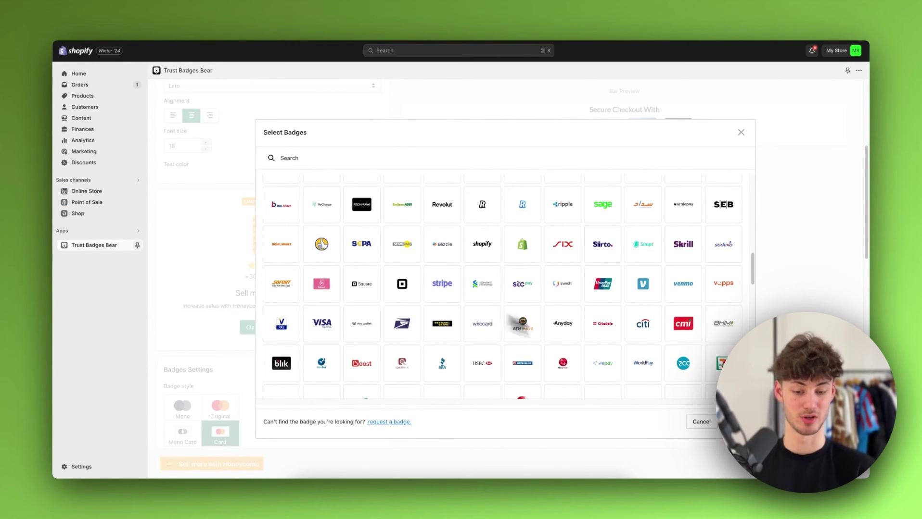
{"action": "scroll", "coordinate": [574, 344], "scroll_direction": "down", "scroll_amount": 10}
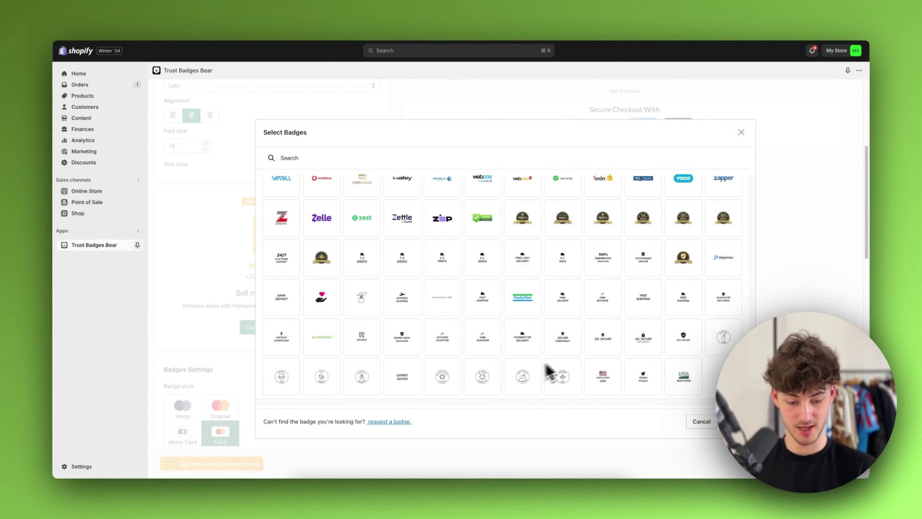
- Add the 14-day and 30-day money-back badges and apply the badge selection to the bar
{"action": "left_click", "coordinate": [653, 230]}
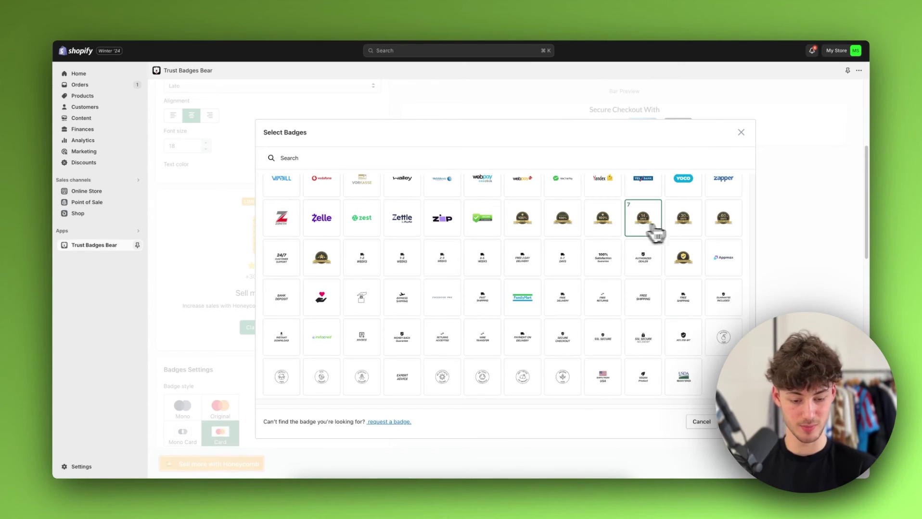
{"action": "left_click", "coordinate": [686, 223]}
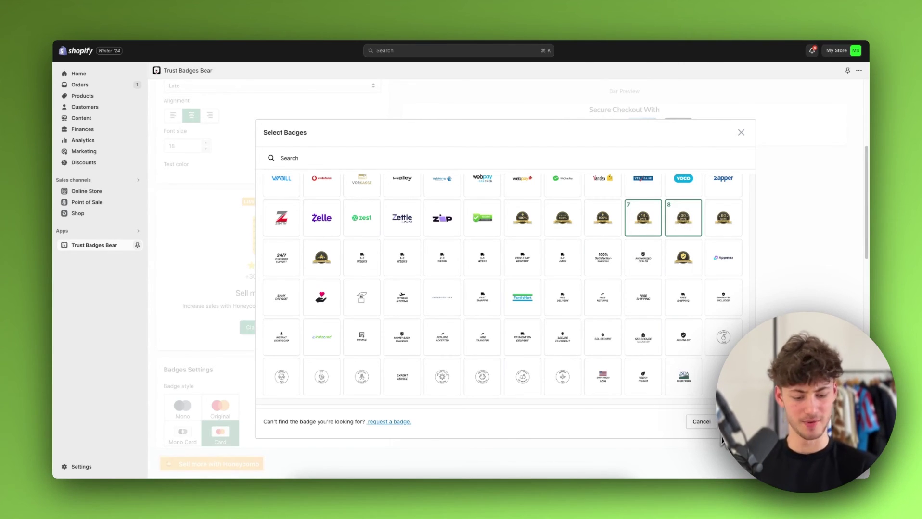
{"action": "left_click", "coordinate": [729, 422]}
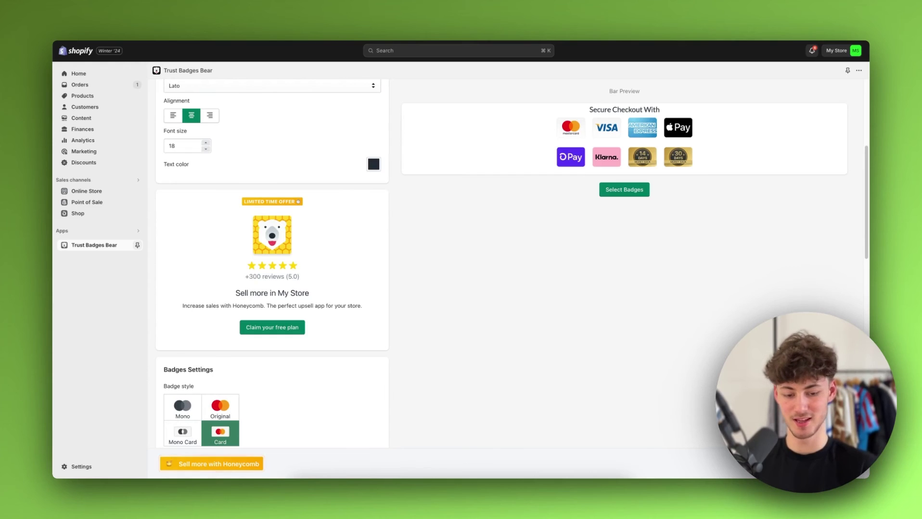
- Reload the Relaxed Fit T-Shirt page in the live storefront and check the trust badges below the purchase buttons
{"action": "left_click", "coordinate": [408, 29]}
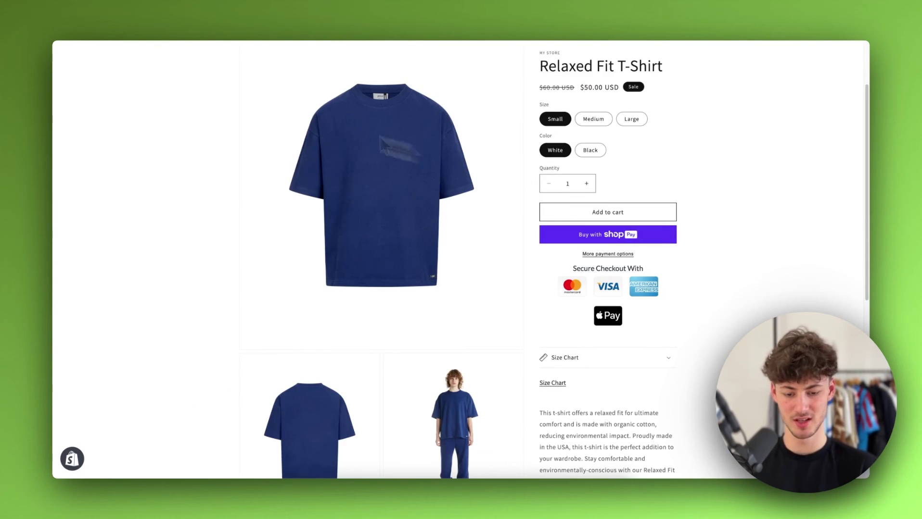
{"action": "left_click", "coordinate": [95, 37]}
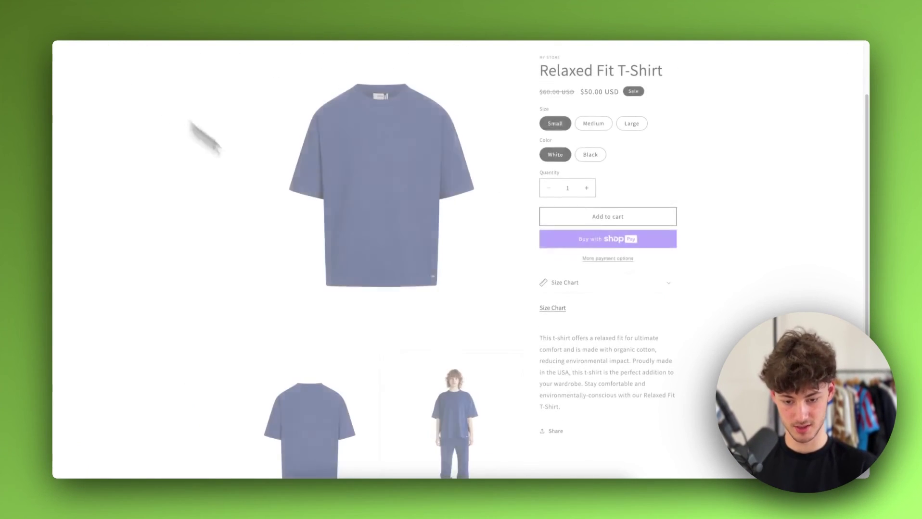
{"action": "scroll", "coordinate": [605, 261], "scroll_direction": "down", "scroll_amount": 1}
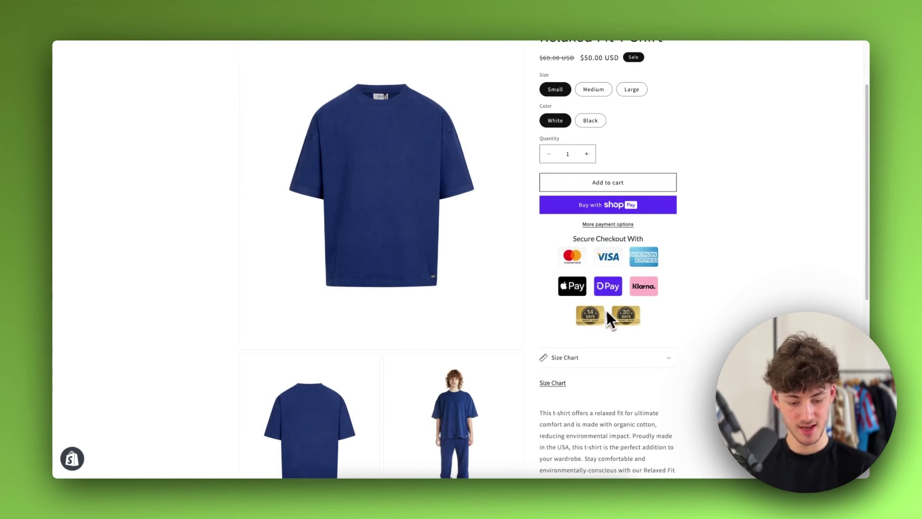
{"action": "scroll", "coordinate": [592, 317], "scroll_direction": "up", "scroll_amount": 5}
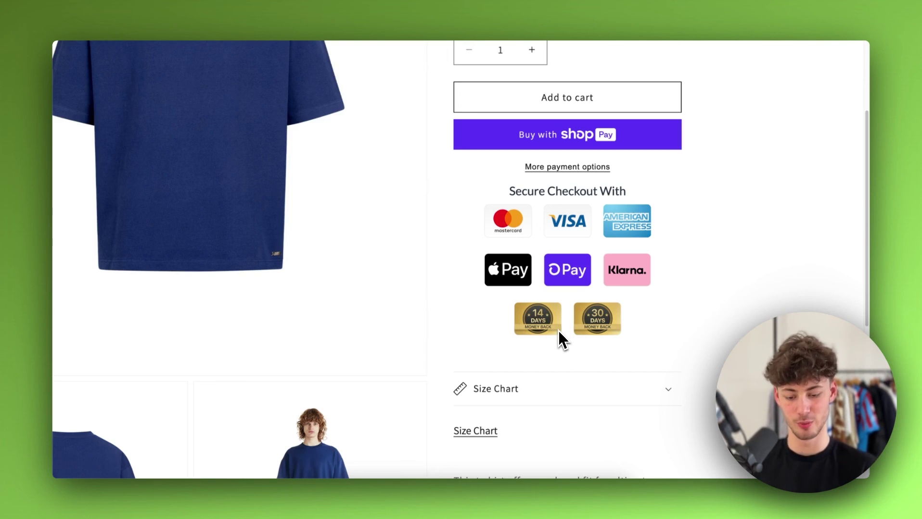
{"action": "scroll", "coordinate": [557, 333], "scroll_direction": "up", "scroll_amount": 1}
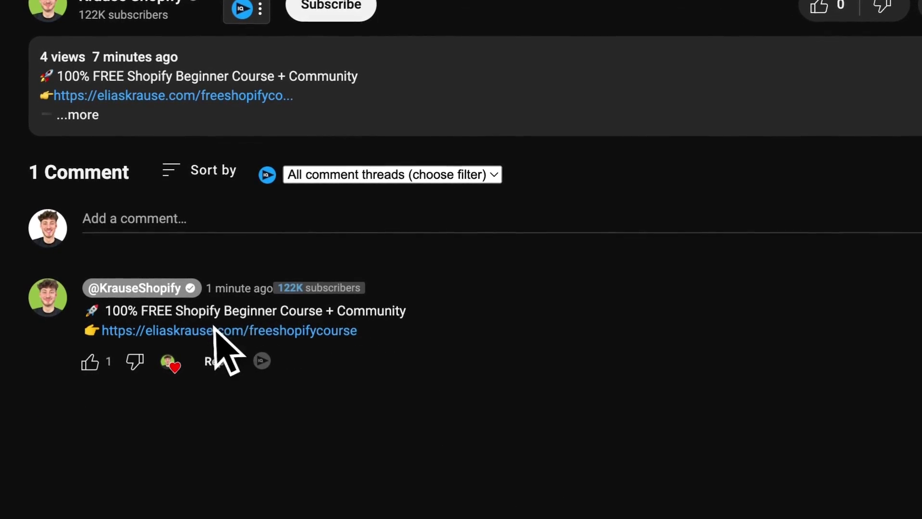
{"action": "left_click", "coordinate": [250, 341]}
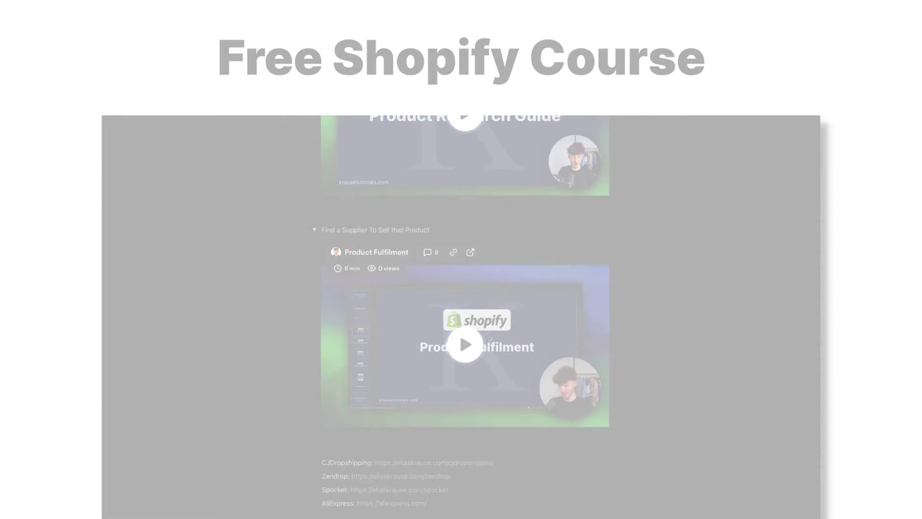